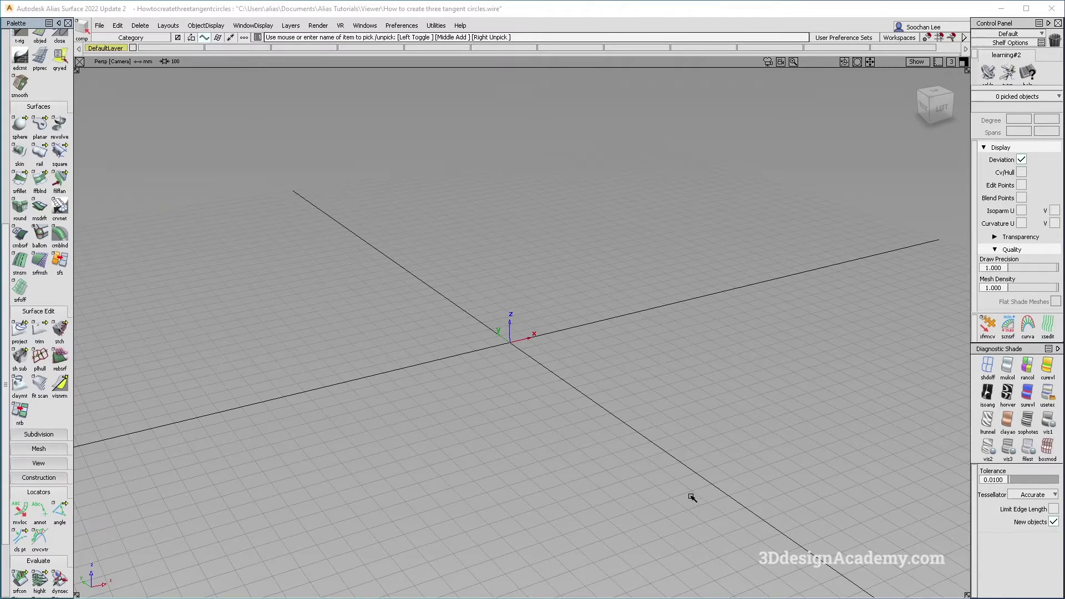
key(alt+Tab)
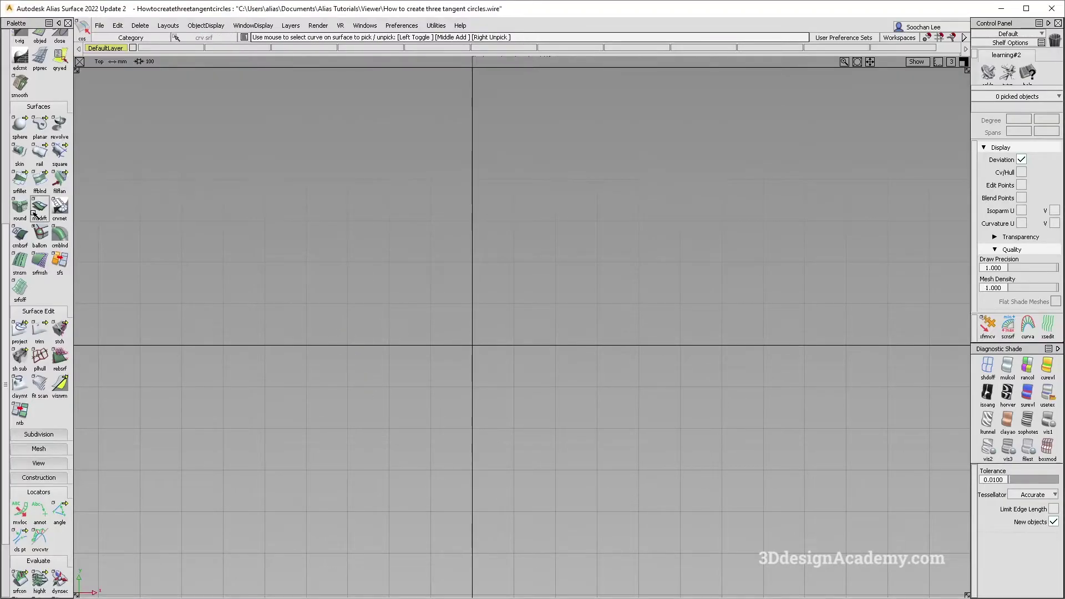
Draw the triangle's steep left side as a degree 3 edit point curve with chord knot spacing.
scroll(16, 242, up, 1)
drag(5, 241, 4, 88)
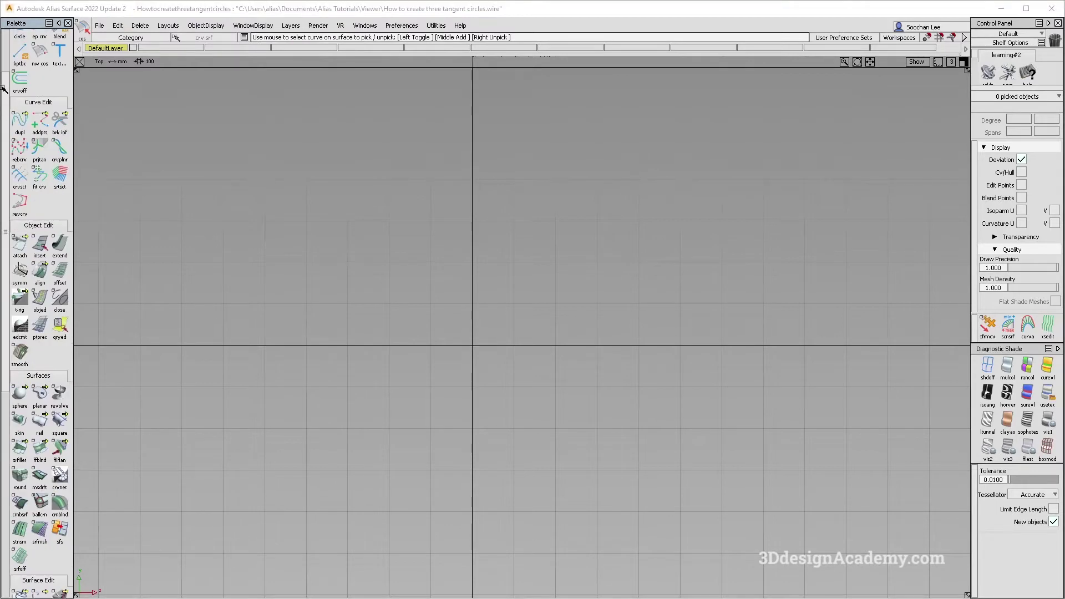
scroll(5, 89, up, 3)
double_click(40, 99)
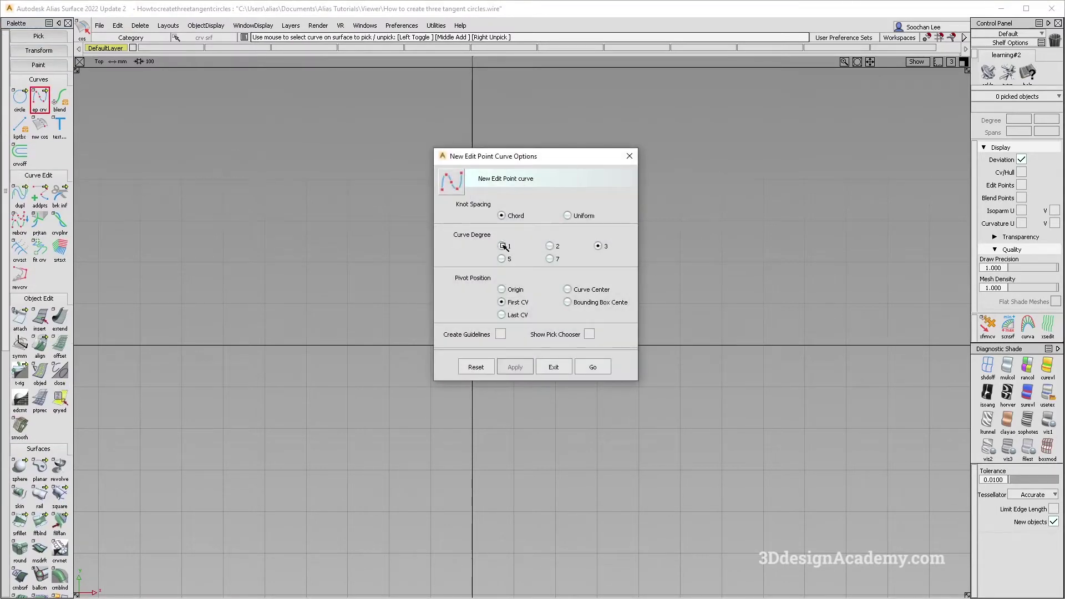
click(601, 366)
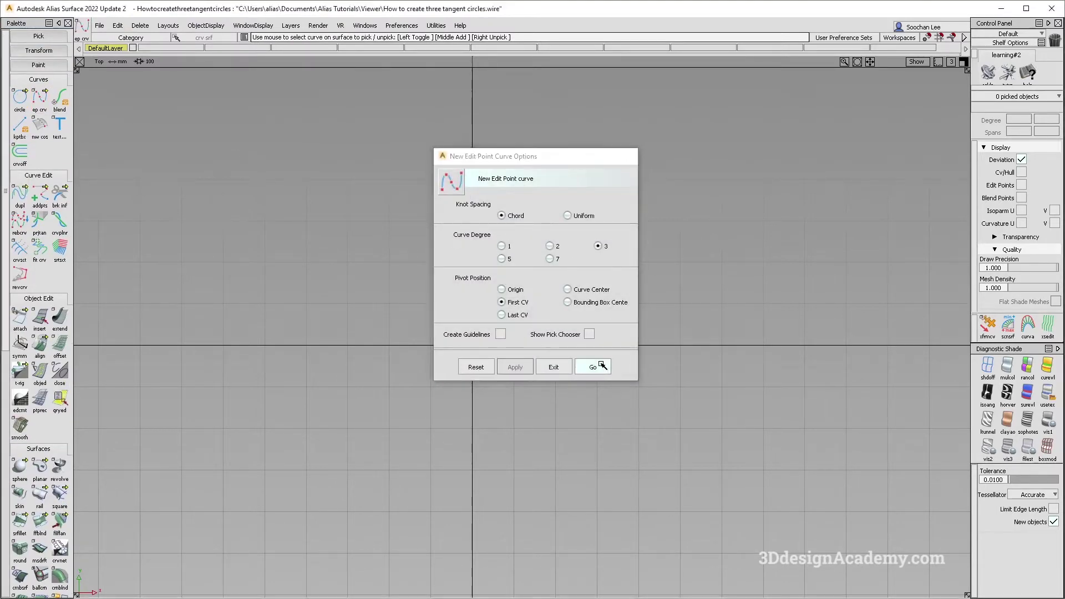
click(404, 241)
click(370, 446)
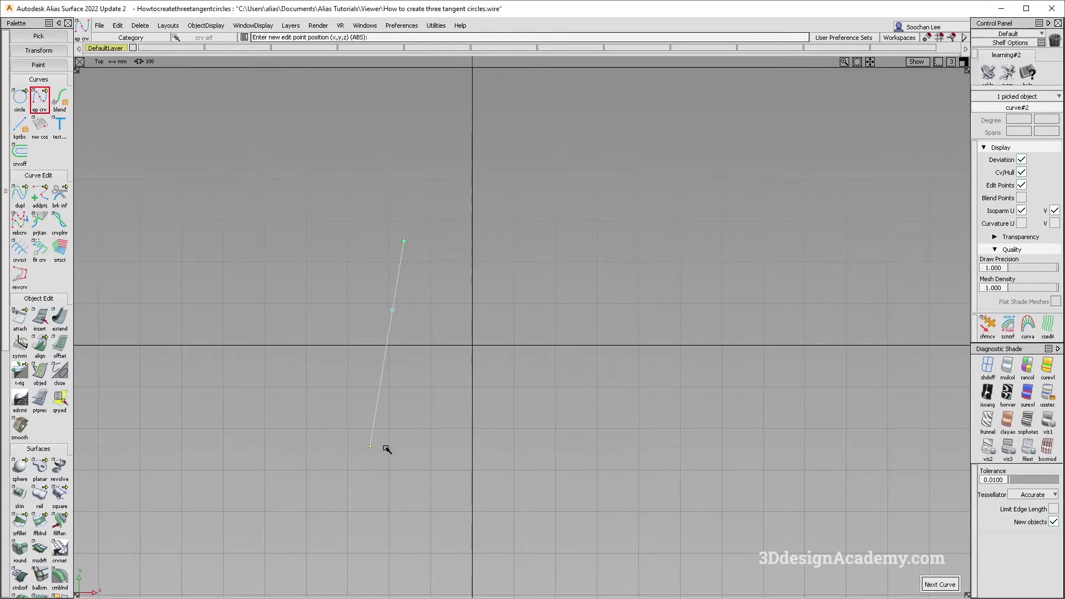
ctrl+shift+drag(404, 494, 404, 429)
Draw the two remaining sides as edit point curves snapped to the existing endpoints, closing the triangle.
ctrl+click(370, 446)
click(772, 363)
ctrl+shift+drag(697, 393, 697, 333)
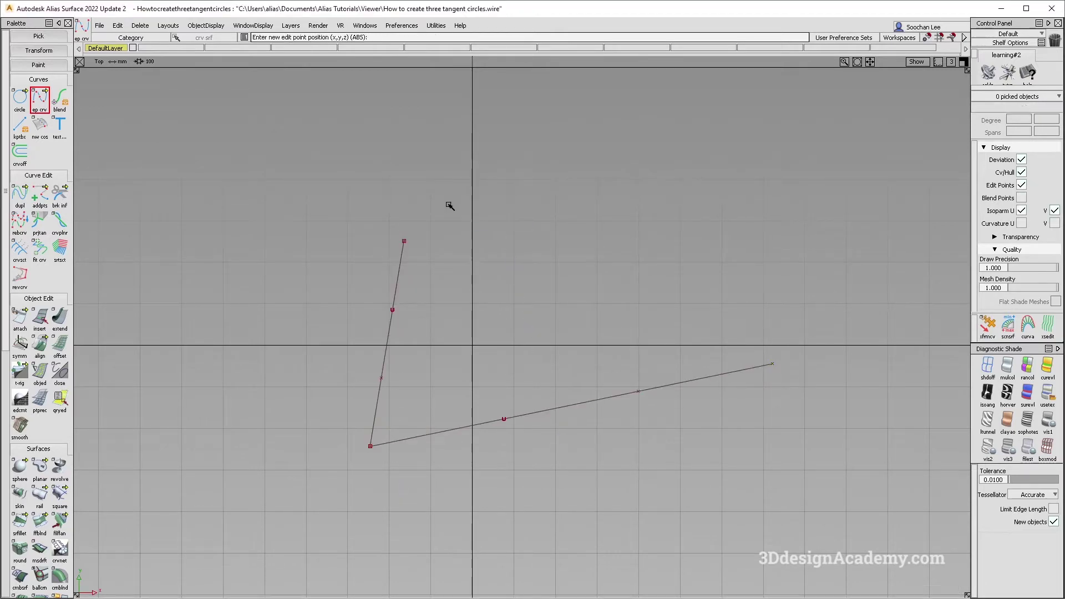
ctrl+click(449, 206)
ctrl+click(803, 359)
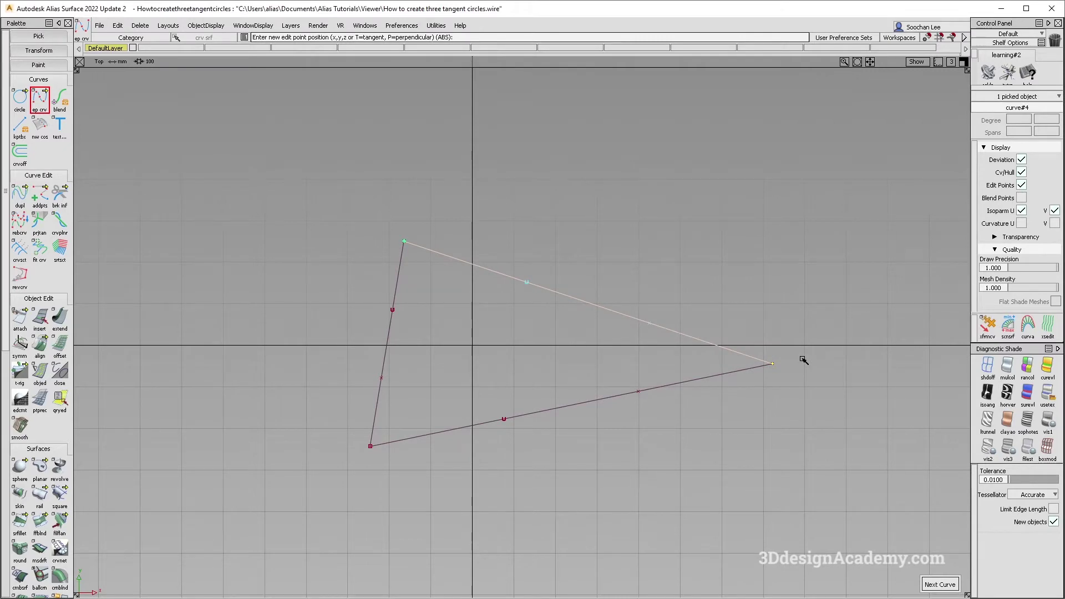
ctrl+shift+drag(408, 397, 331, 233)
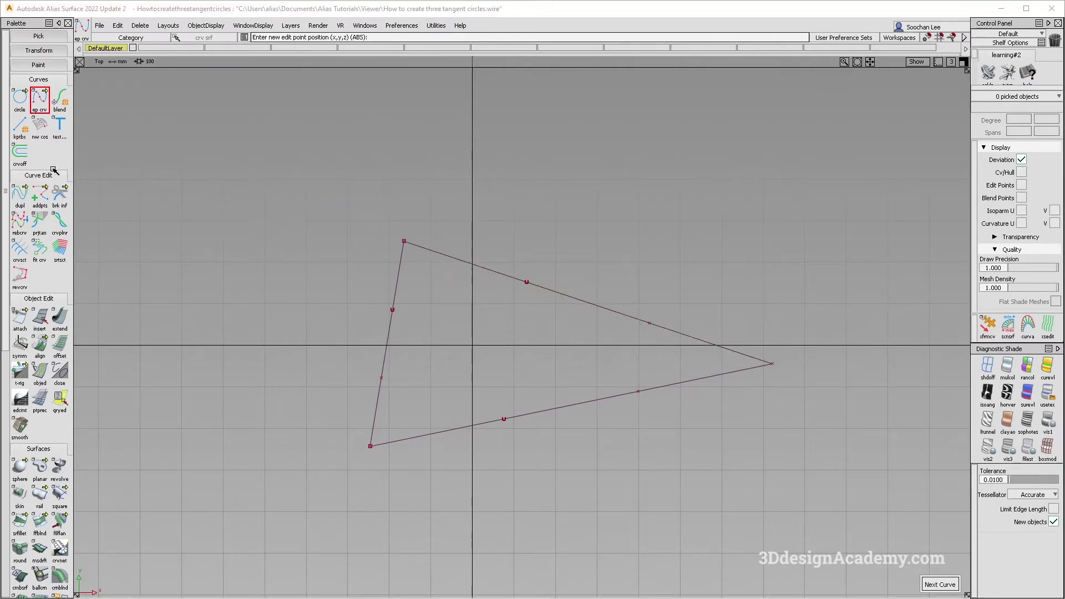
Stretch the ends of the upper and lower sides so their shared right corner sits higher.
drag(42, 194, 103, 202)
drag(739, 355, 721, 306)
click(752, 368)
ctrl+drag(747, 340, 715, 302)
alt+shift+right_drag(715, 302, 678, 321)
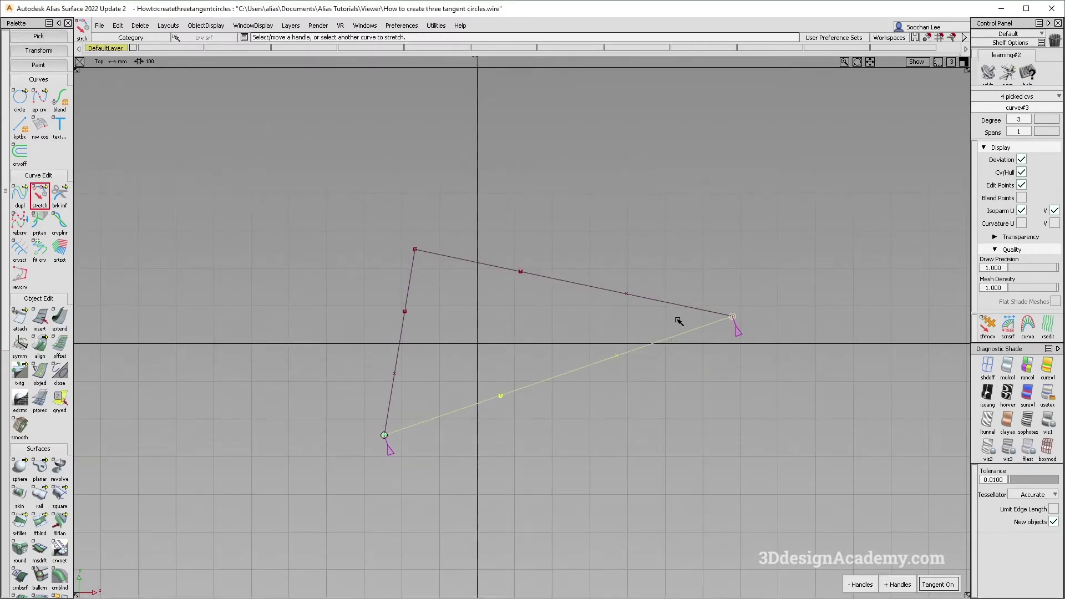
Switch to the browser's Three Tangent Circles page, check the instruction on bisecting the triangle's angles, and return to Alias.
key(alt+Tab)
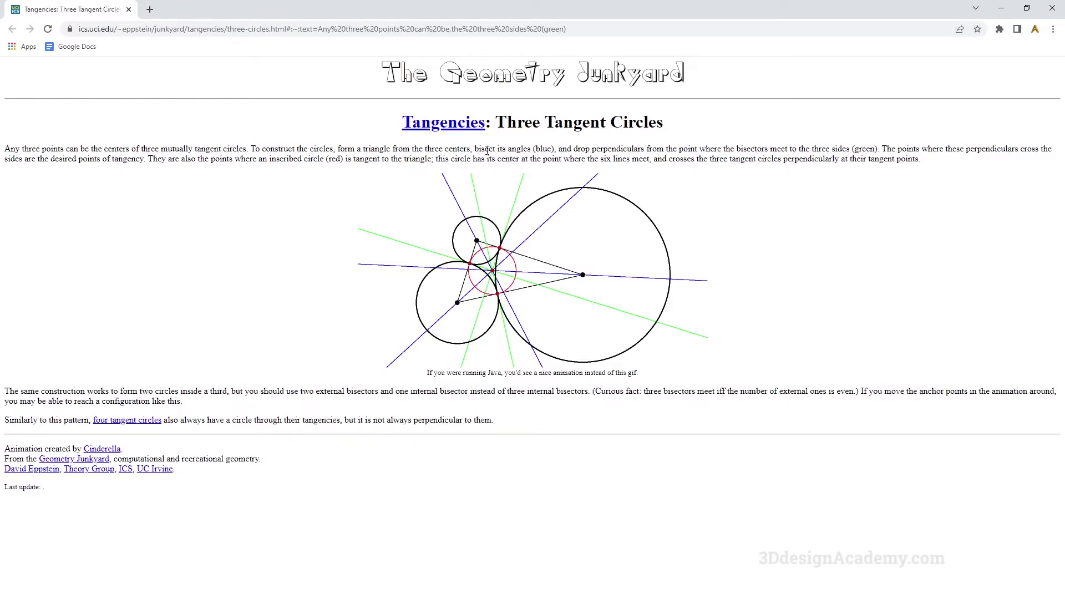
drag(485, 149, 531, 149)
click(531, 156)
key(alt+Tab)
alt+shift+middle_drag(526, 345, 511, 343)
Set the degree of all three triangle sides to 1.
ctrl+shift+drag(516, 411, 485, 298)
ctrl+shift+drag(327, 249, 776, 472)
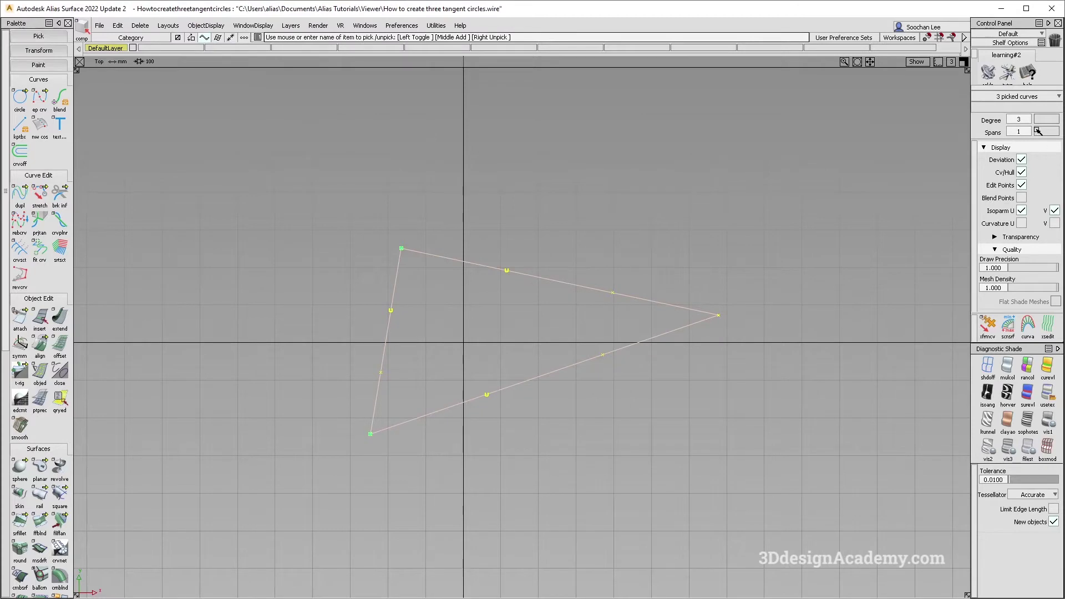
click(1026, 119)
click(1021, 128)
ctrl+shift+drag(443, 351, 456, 463)
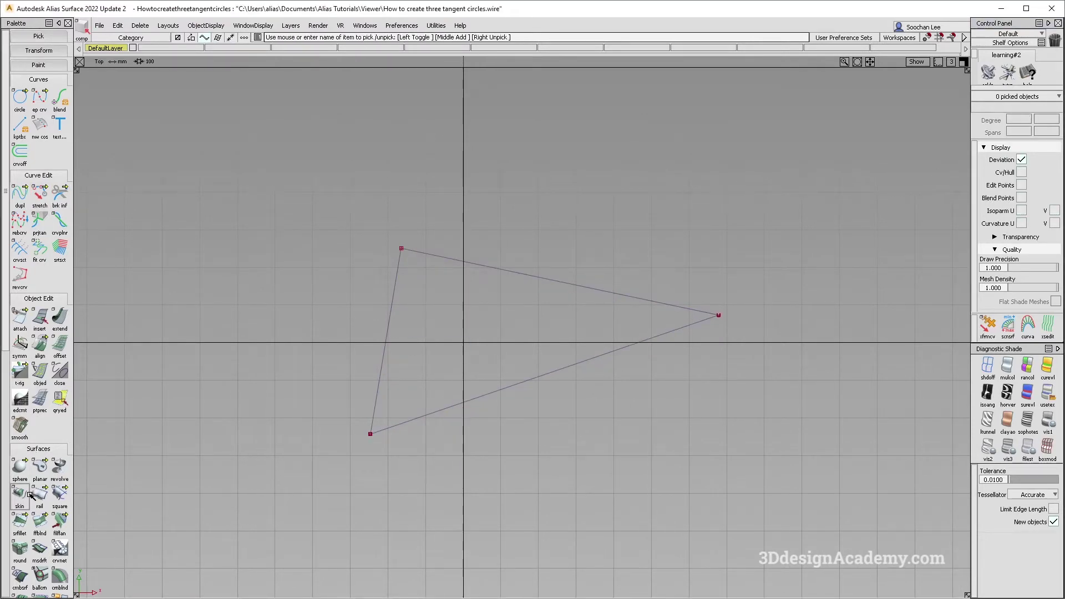
Measure the triangle's upper-left corner angle with an angle locator snapped to the three corners.
scroll(44, 502, down, 5)
scroll(43, 502, down, 4)
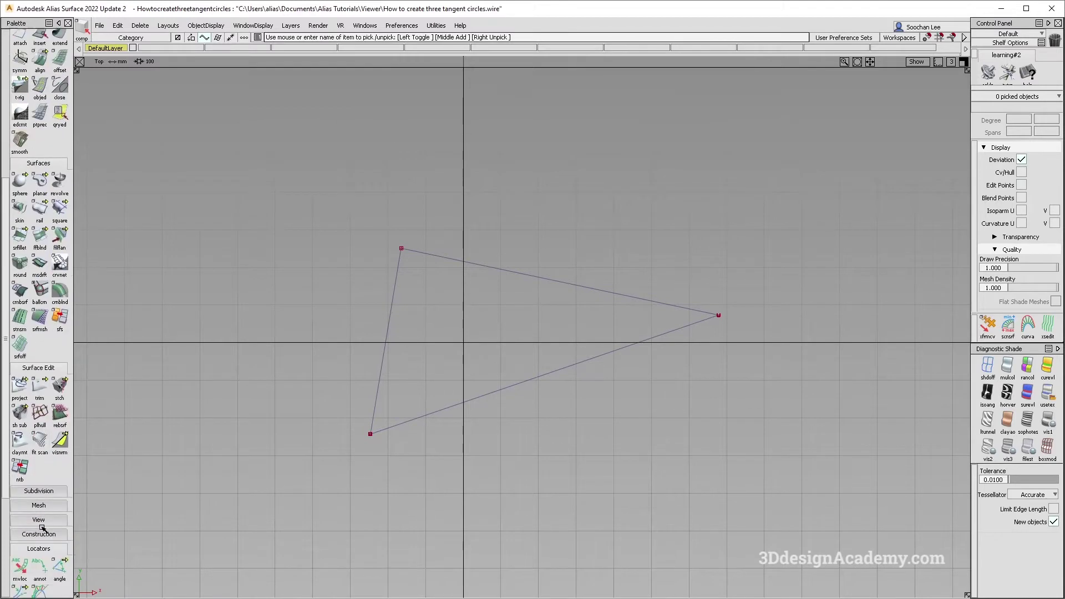
click(60, 545)
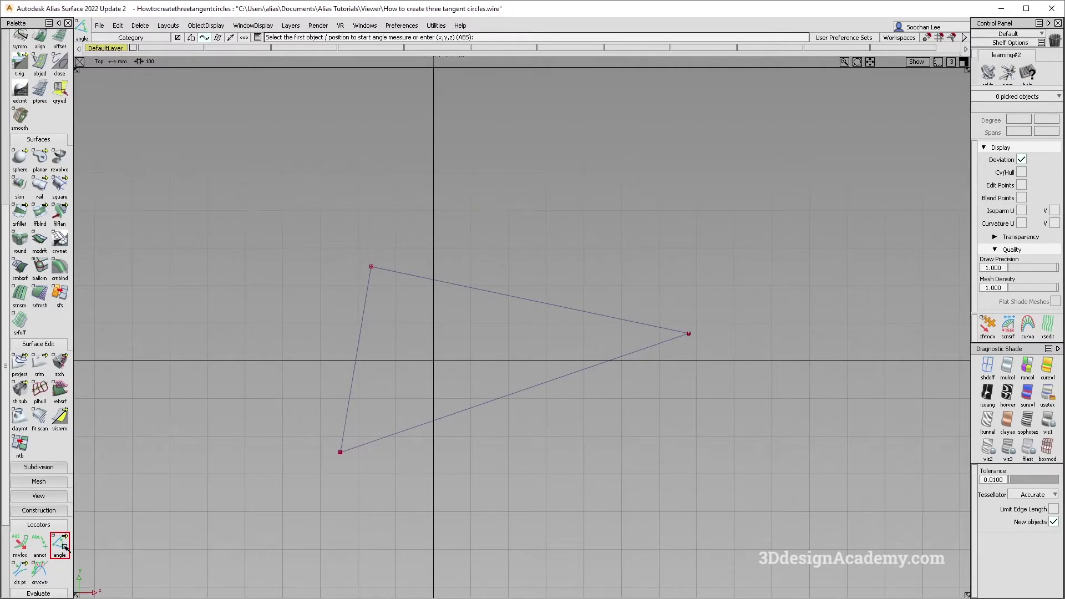
click(311, 446)
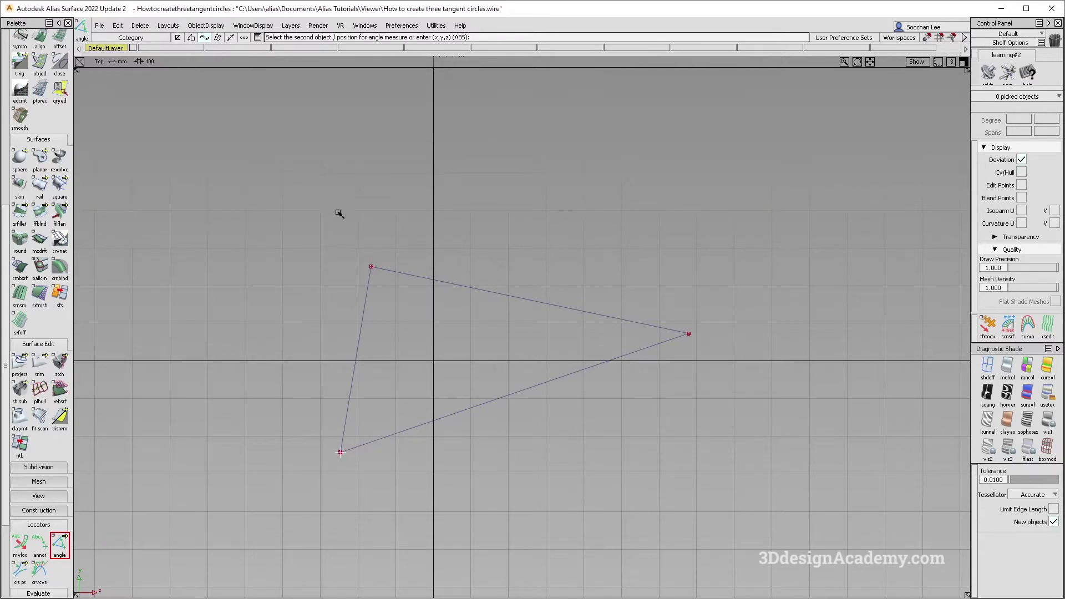
click(355, 256)
click(688, 333)
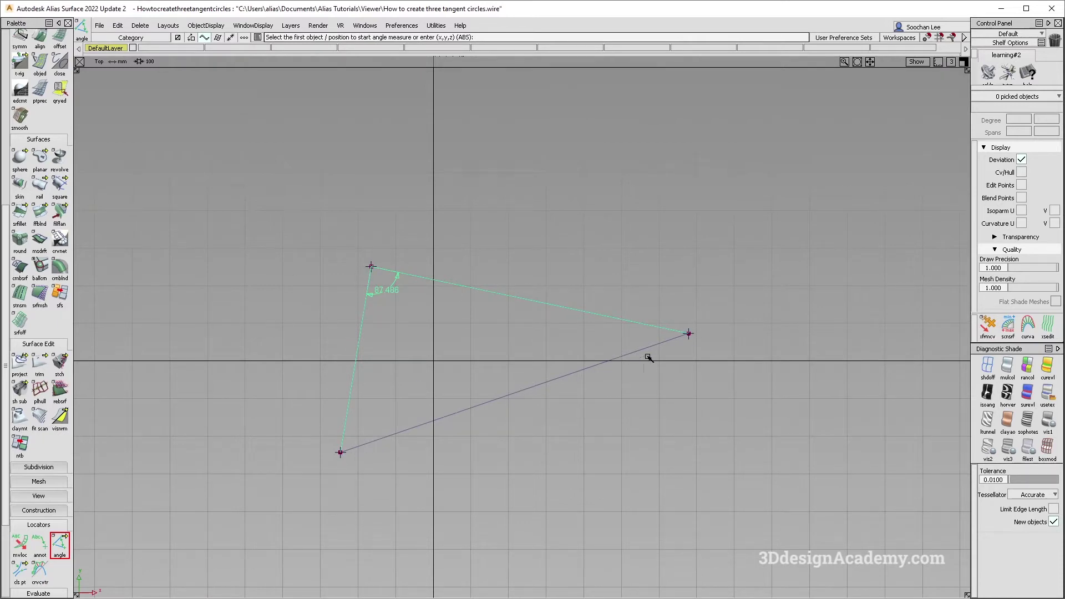
alt+shift+middle_drag(480, 376, 482, 384)
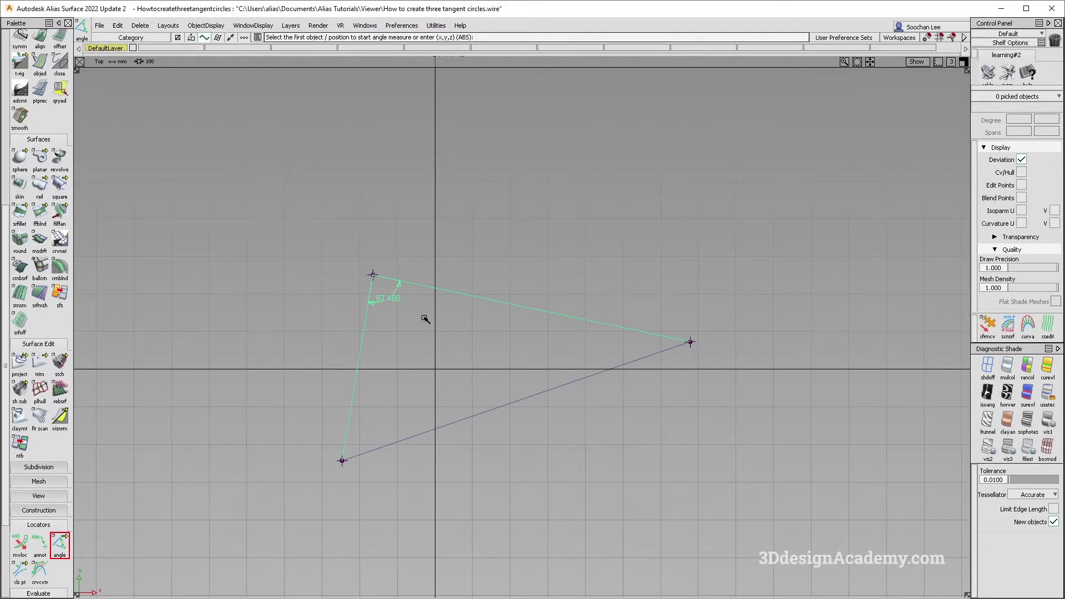
Duplicate the triangle's left side in place by copying and pasting it.
ctrl+shift+drag(353, 423, 347, 372)
drag(412, 389, 317, 344)
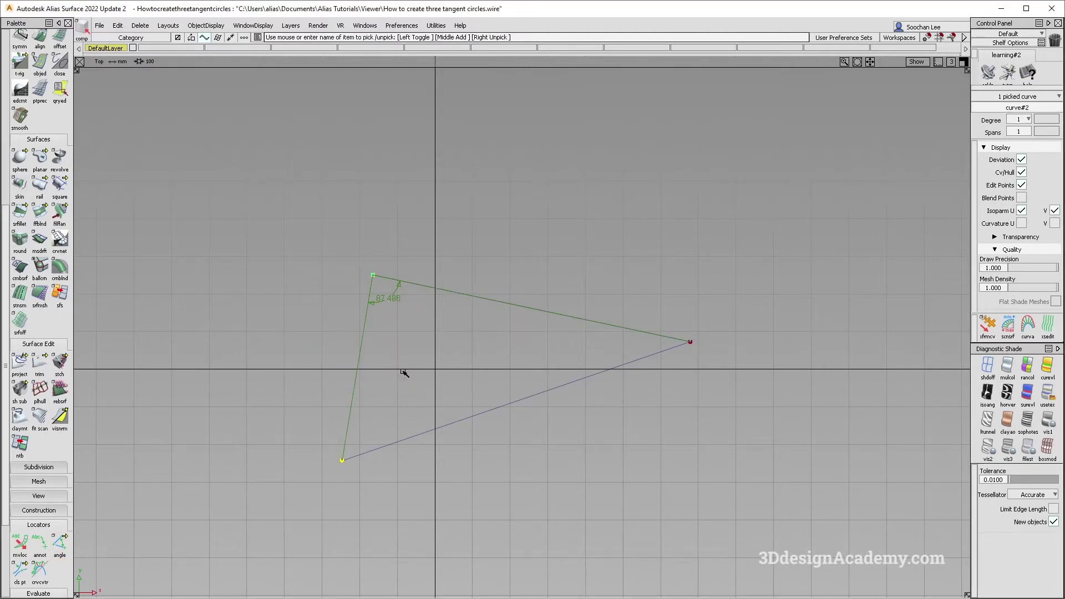
key(ctrl+c)
key(ctrl+v)
Rotate the copied left side 43.743 degrees about Z to bisect the upper-left corner.
ctrl+shift+right_drag(428, 361, 433, 379)
ctrl+shift+drag(435, 380, 440, 376)
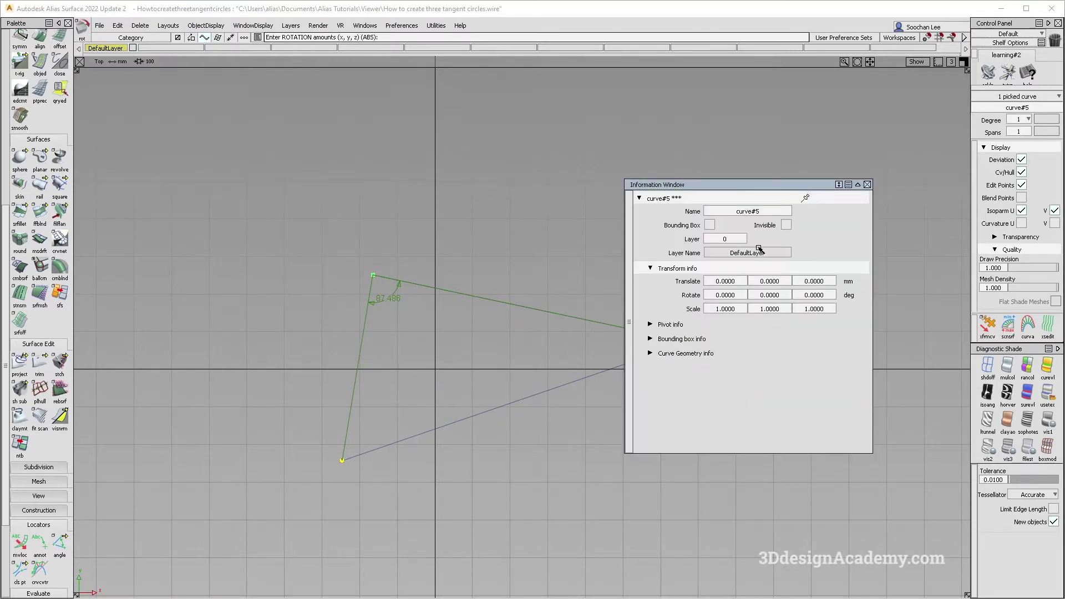
click(824, 296)
text(54)
key(BackSpace)
text(43.743)
key(Return)
Divide 87.486 by 2 in the Calculator to check the half angle, and close the Calculator.
click(181, 597)
drag(112, 31, 206, 139)
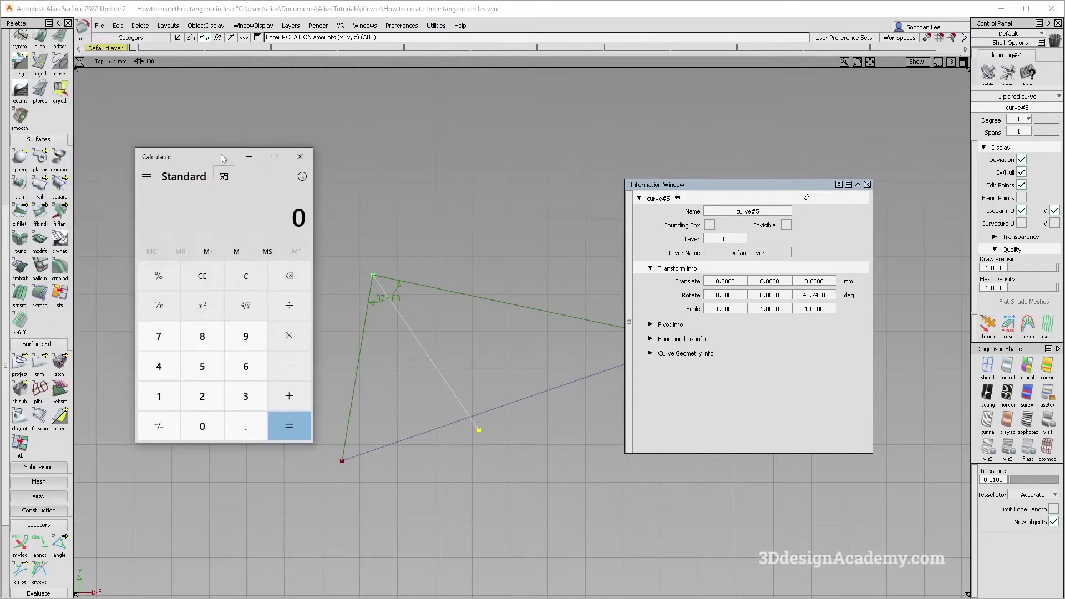
text(87.486)
text(/2)
key(Return)
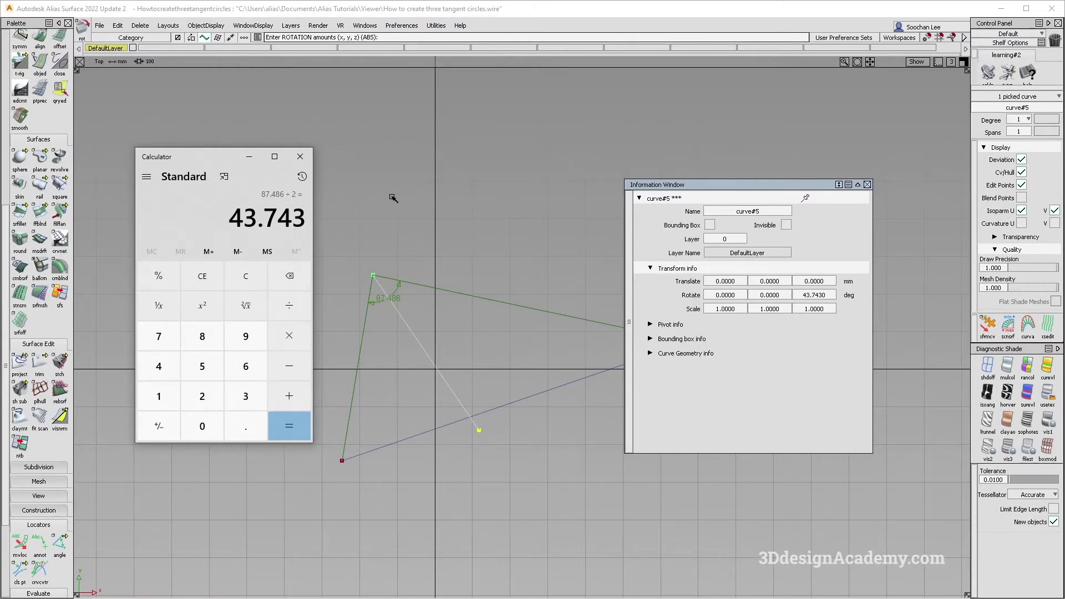
click(300, 157)
Deselect the bisector curve and delete the angle locator at the upper-left corner.
alt+shift+middle_drag(483, 367, 442, 358)
ctrl+shift+drag(442, 357, 439, 342)
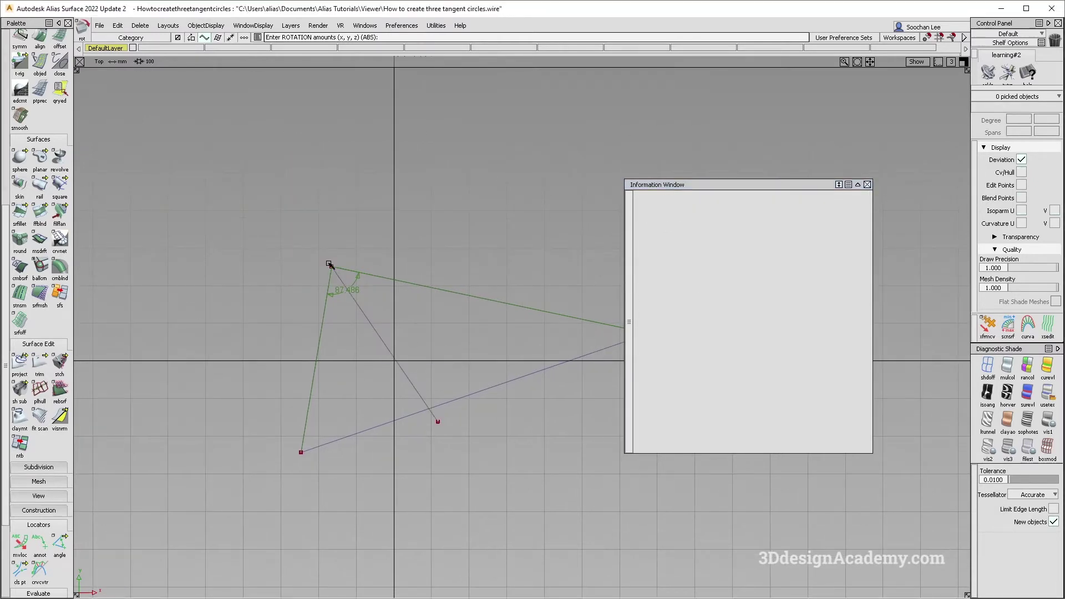
alt+shift+middle_drag(457, 417, 413, 406)
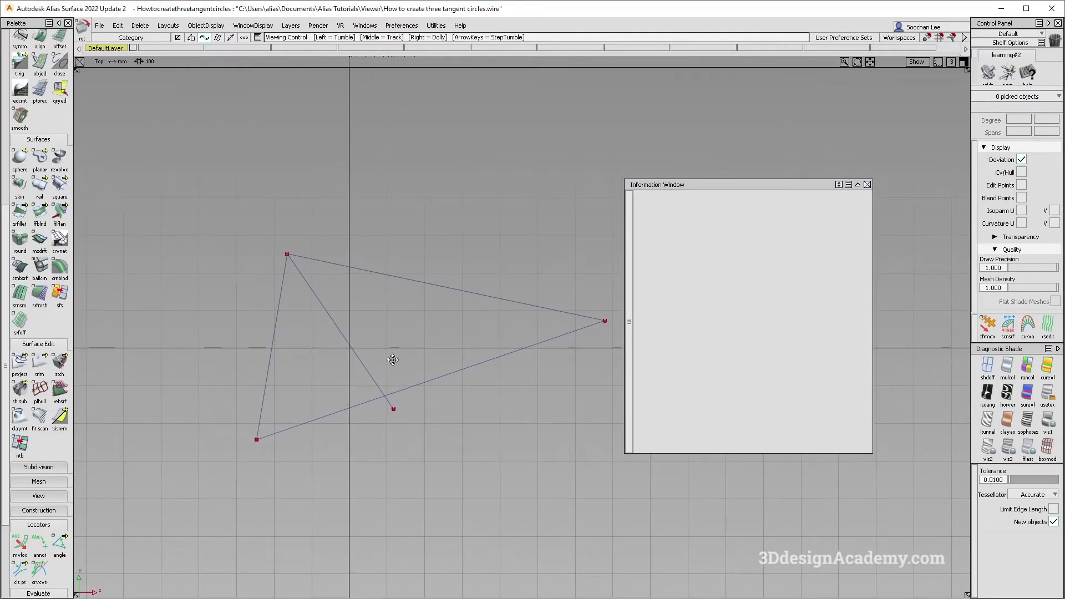
alt+shift+middle_drag(393, 360, 396, 362)
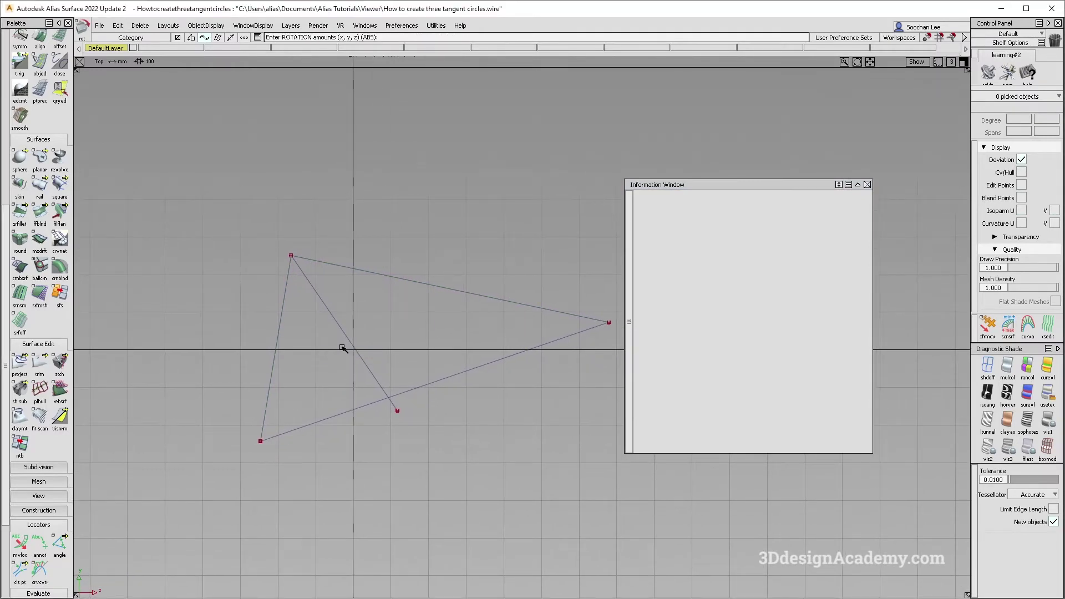
Draw a keypoint line along the triangle's left side from the lower-left corner to the upper-left corner.
scroll(58, 161, up, 5)
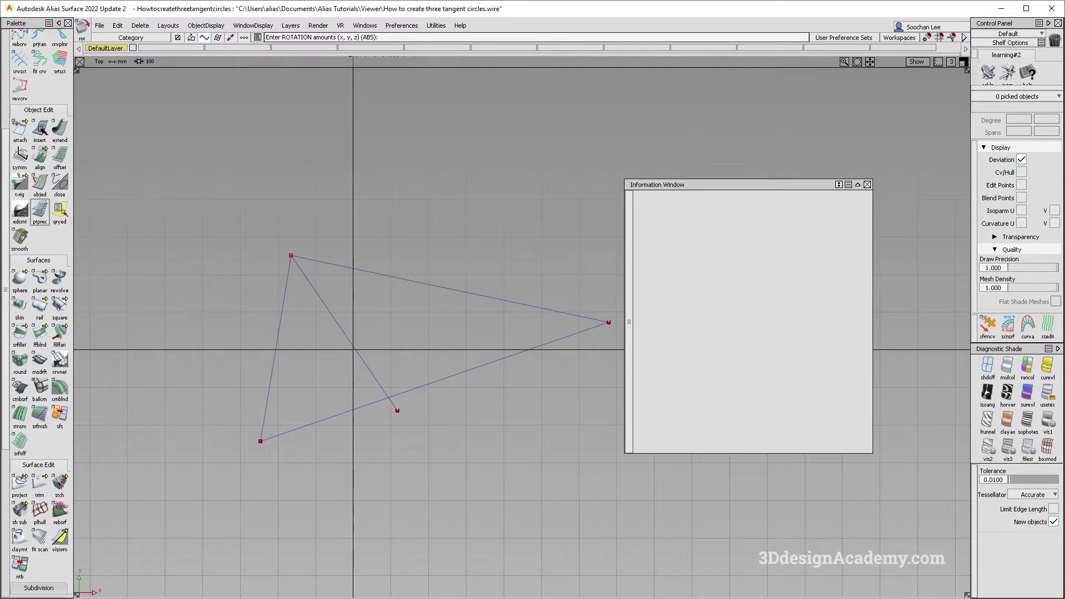
scroll(56, 106, up, 7)
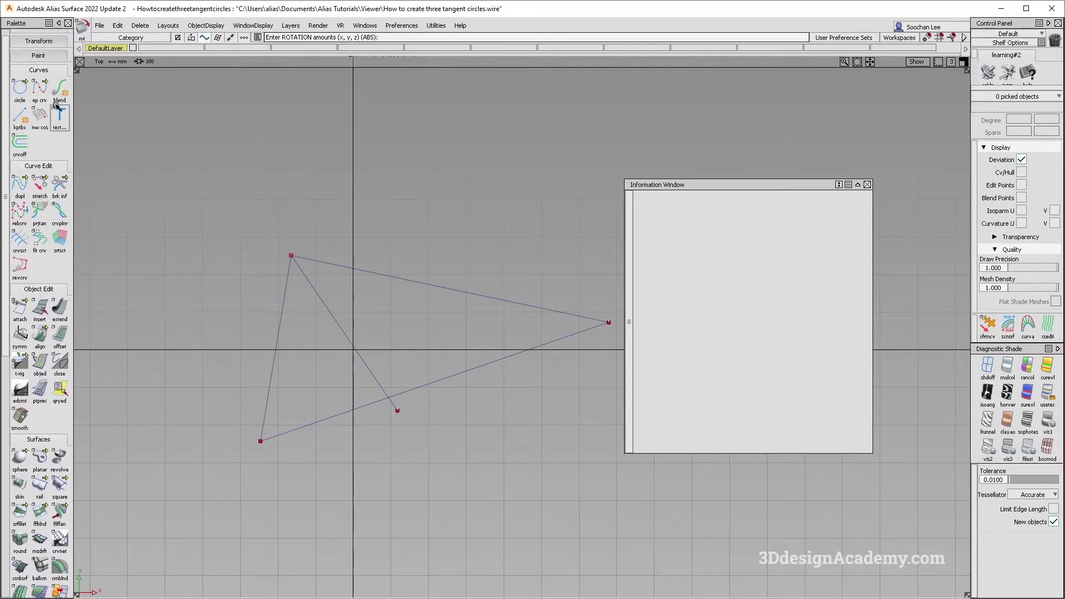
click(19, 117)
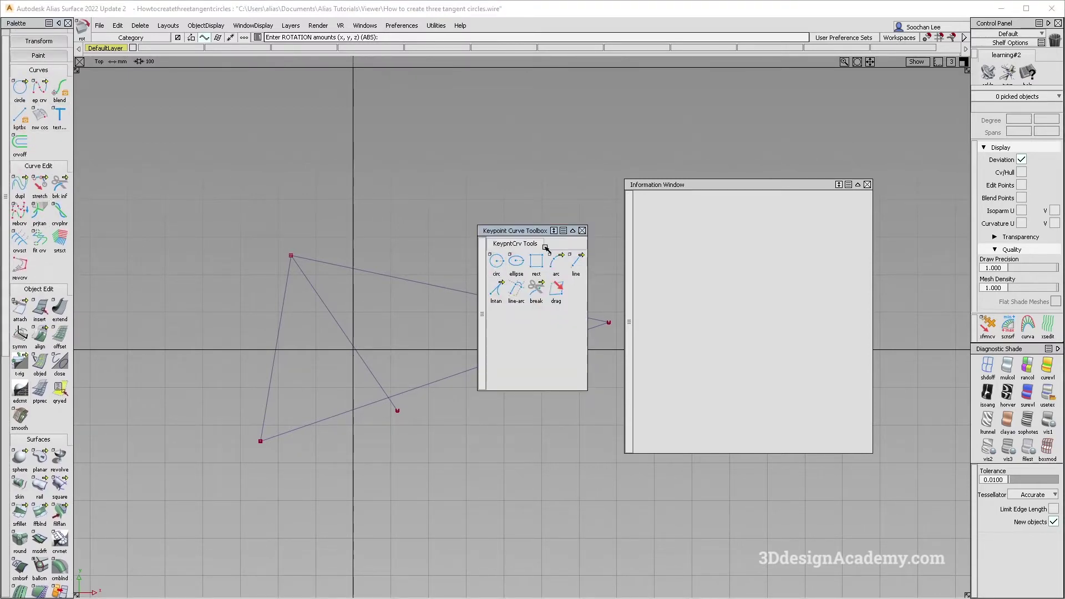
click(576, 261)
click(261, 441)
click(271, 257)
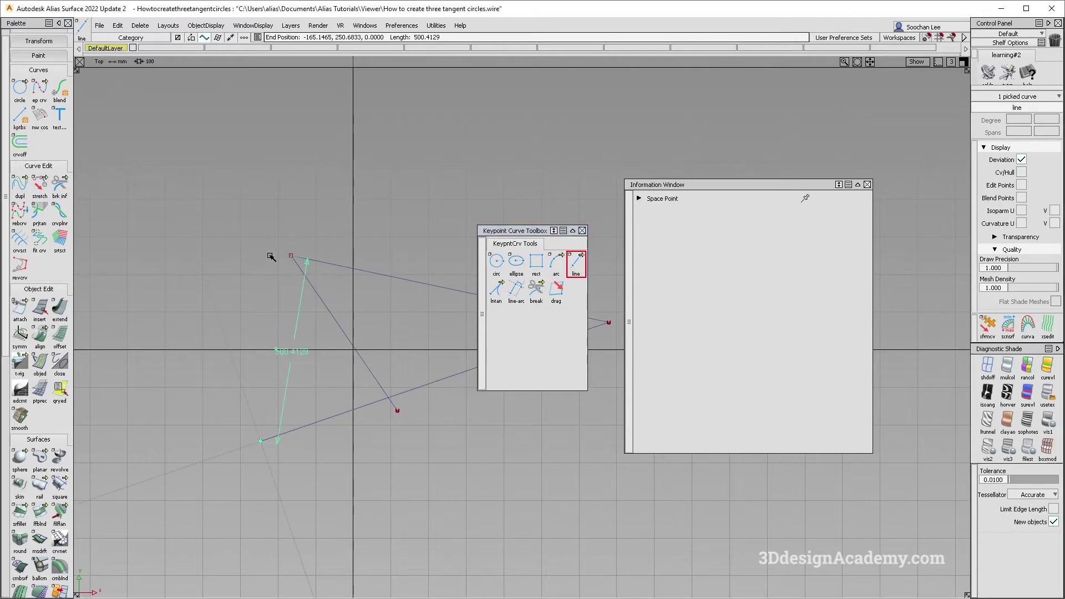
Set the length of the keypoint line on the left side to 200 mm.
ctrl+shift+drag(283, 518, 274, 438)
ctrl+shift+drag(248, 337, 264, 352)
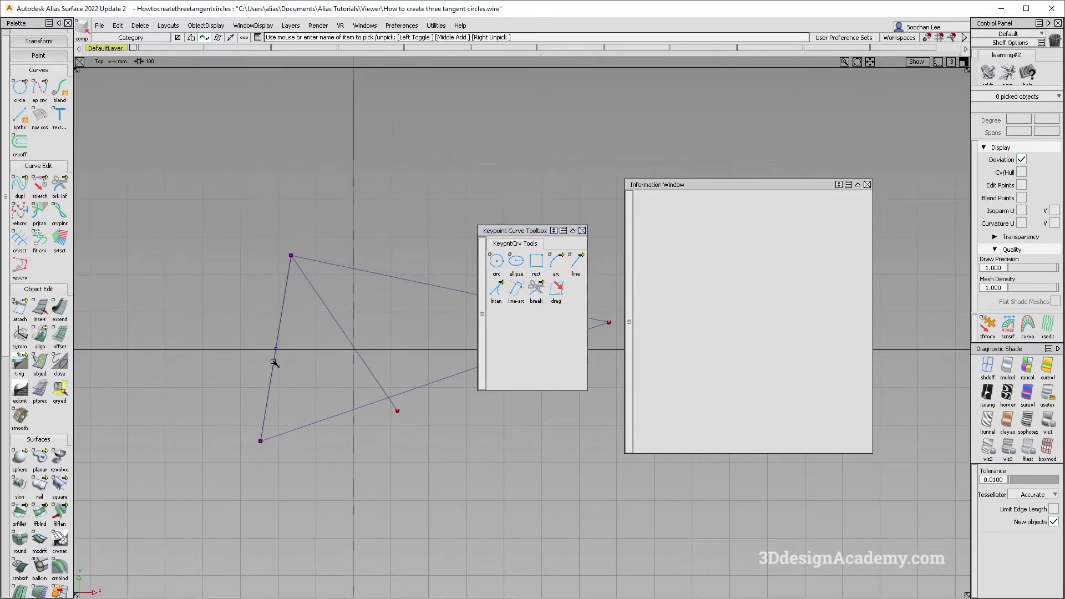
click(274, 362)
click(286, 371)
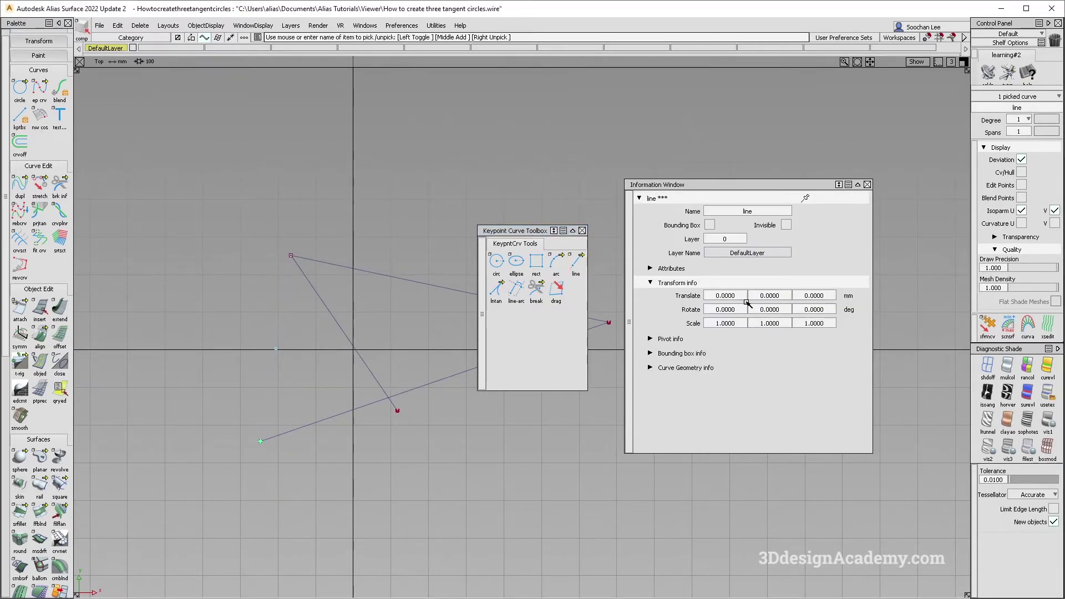
click(672, 268)
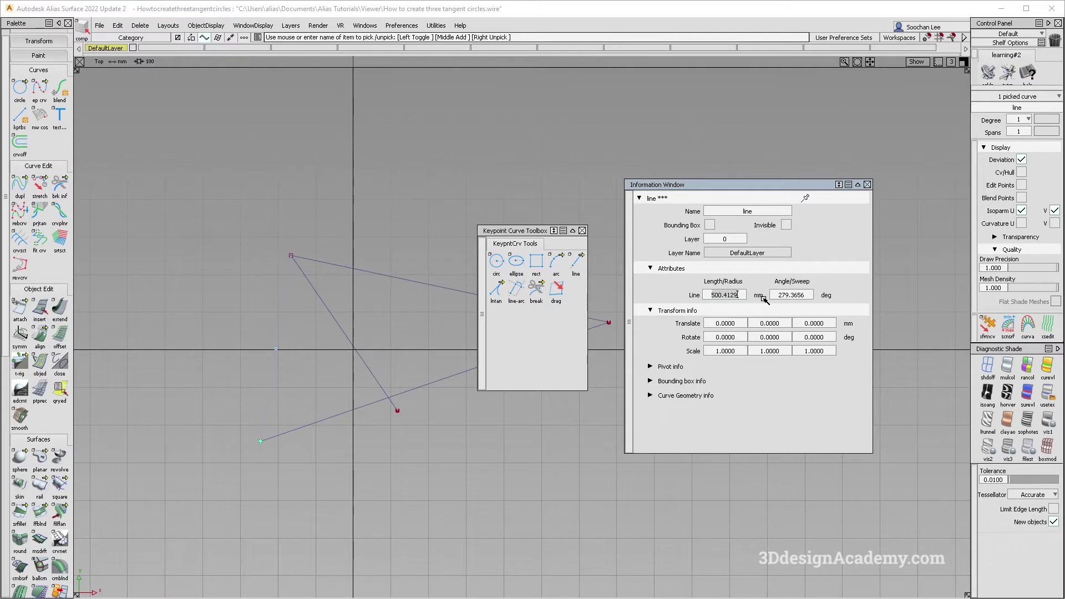
text(200)
key(Return)
click(386, 379)
Draw a second keypoint line from the lower-left corner along the lower side and set its length to 200 mm.
click(576, 264)
click(257, 456)
drag(328, 416, 357, 409)
click(724, 295)
text(20)
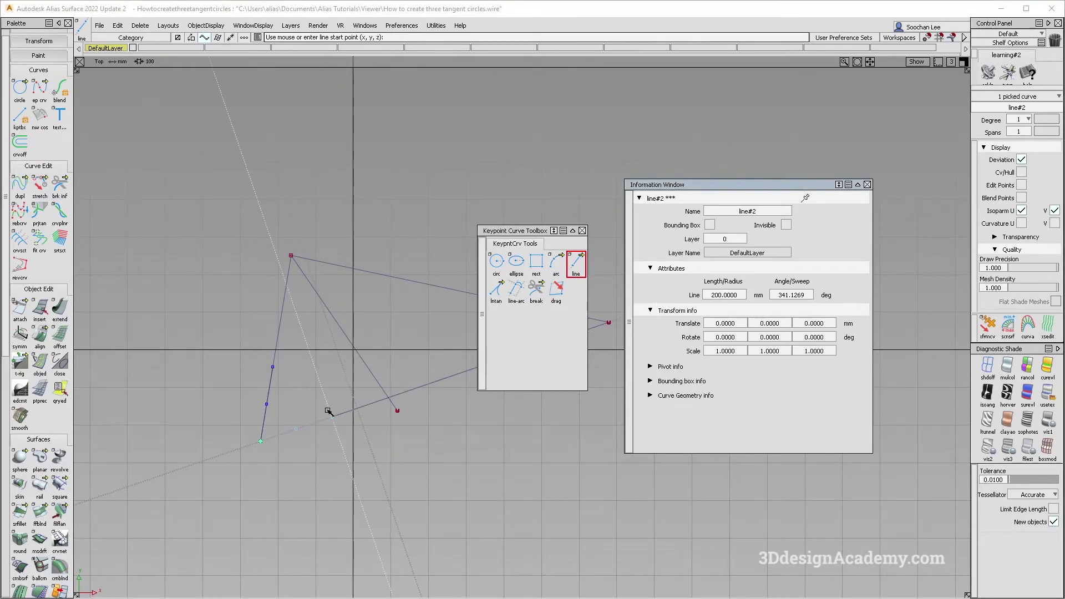
click(311, 399)
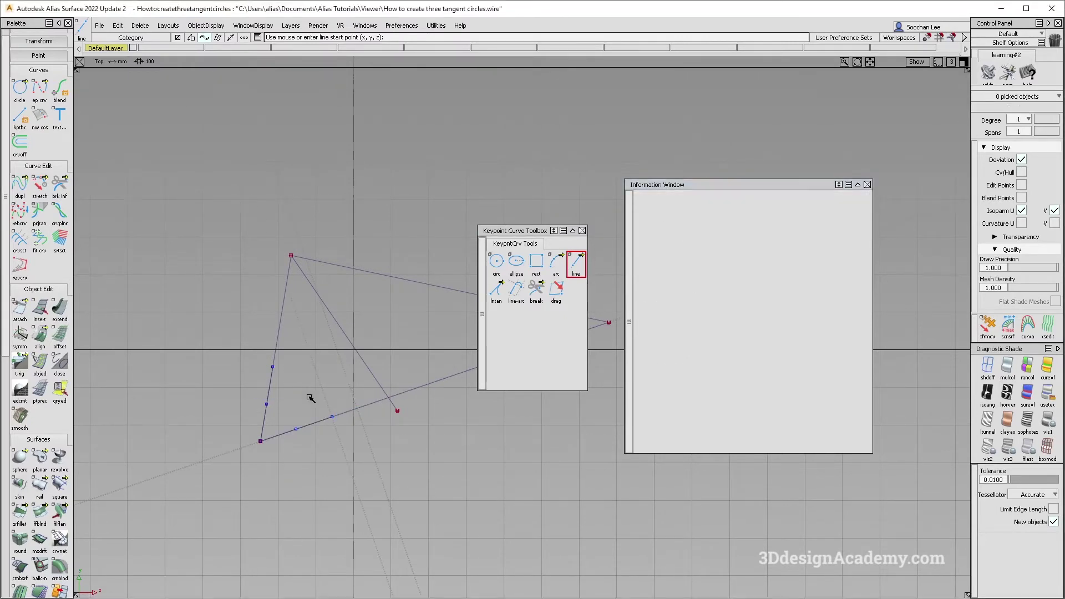
Clear the construction guidelines and draw an edit-point curve joining the free ends of the two 200 mm lines.
click(140, 25)
click(145, 78)
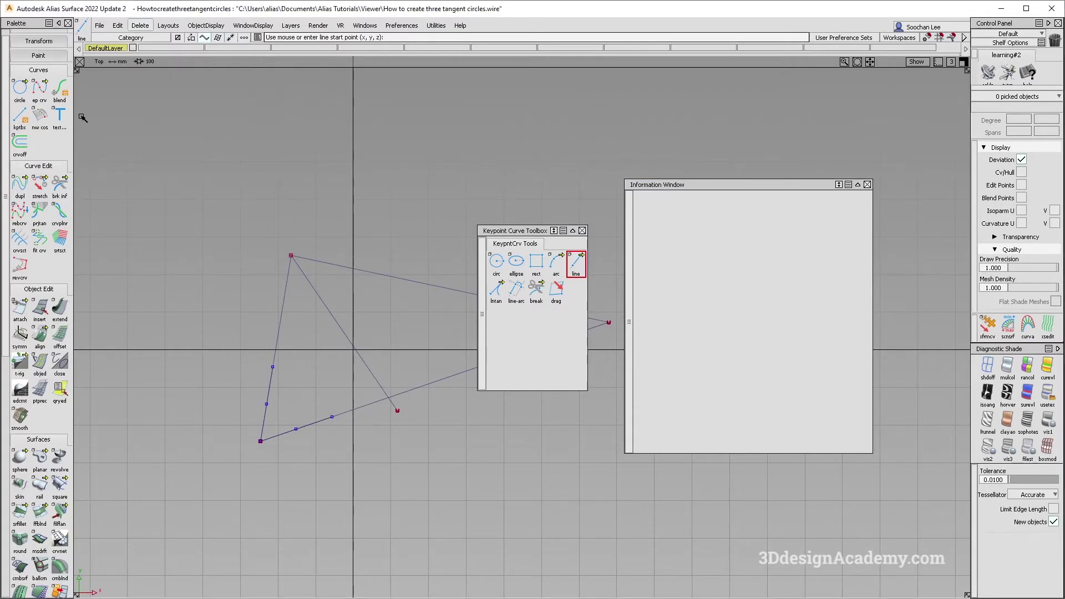
click(40, 89)
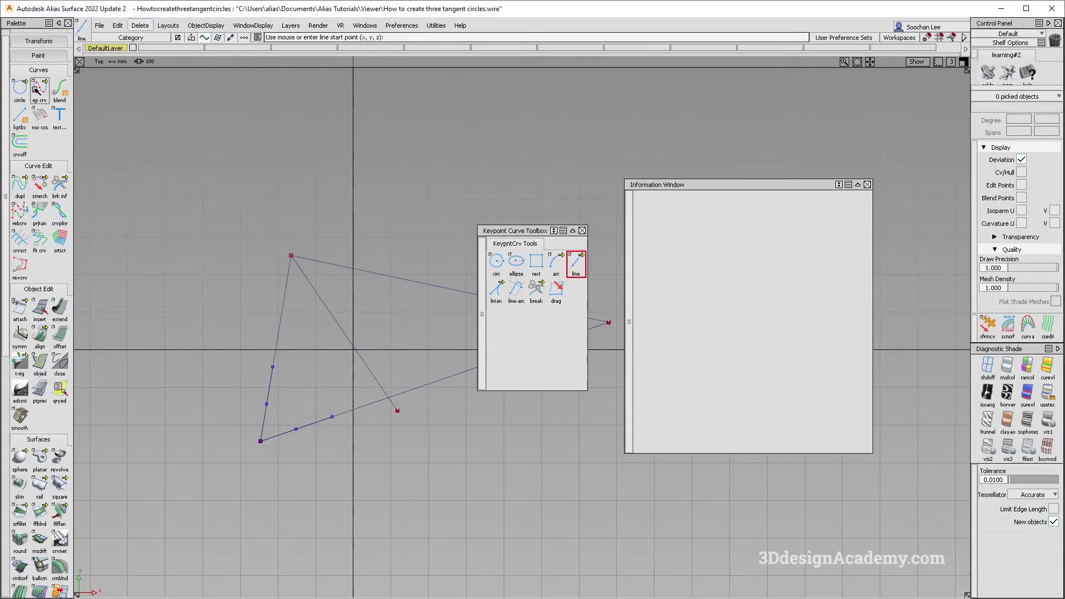
ctrl+click(340, 432)
ctrl+shift+drag(278, 466, 269, 409)
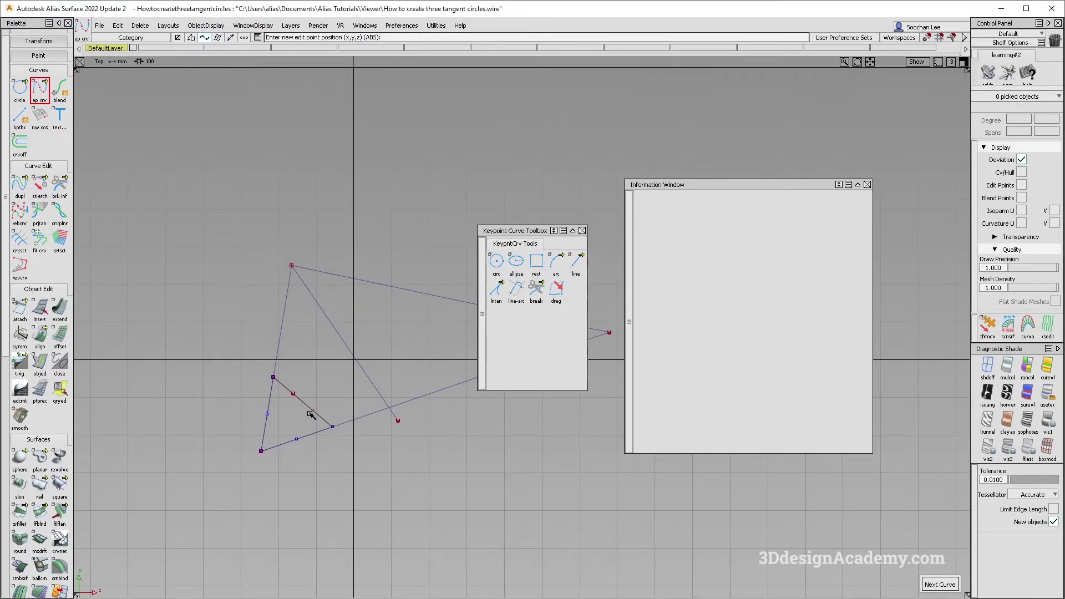
Draw a bisector curve from the lower-left corner to the midpoint of the joining curve and delete the joining curve.
key(alt+shift)
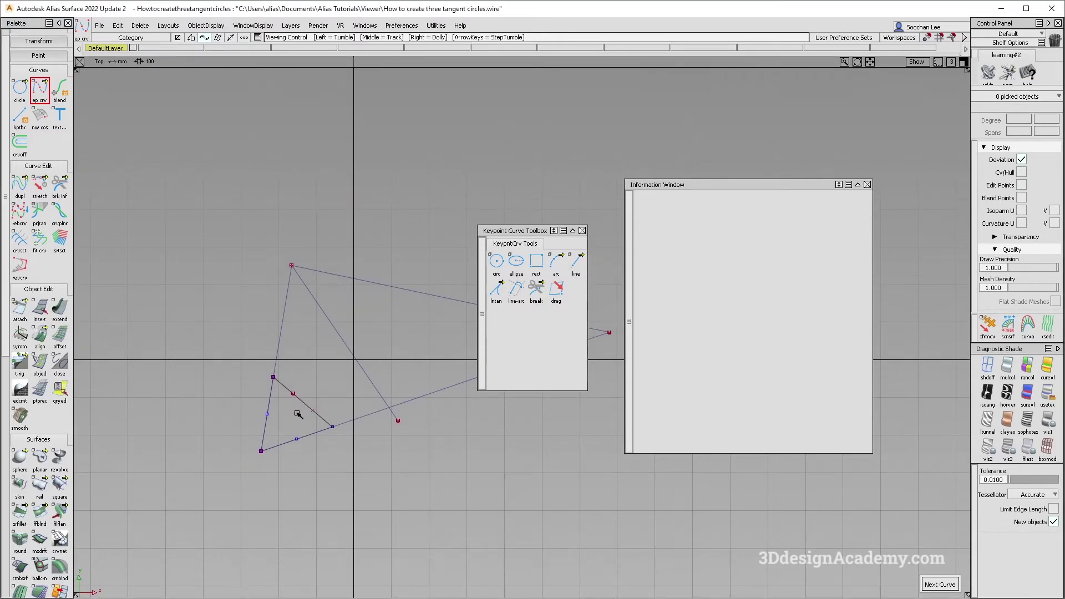
click(249, 459)
drag(305, 404, 303, 398)
key(space)
click(312, 409)
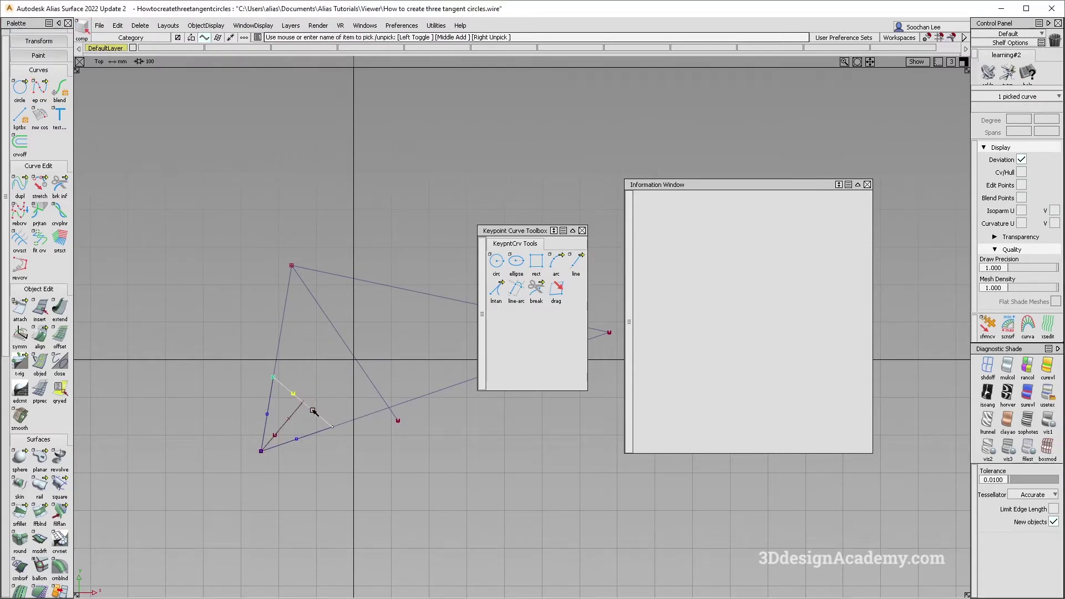
key(Delete)
Scale up the lower-left bisector curve so it extends past the bisector from the upper-left corner.
click(294, 413)
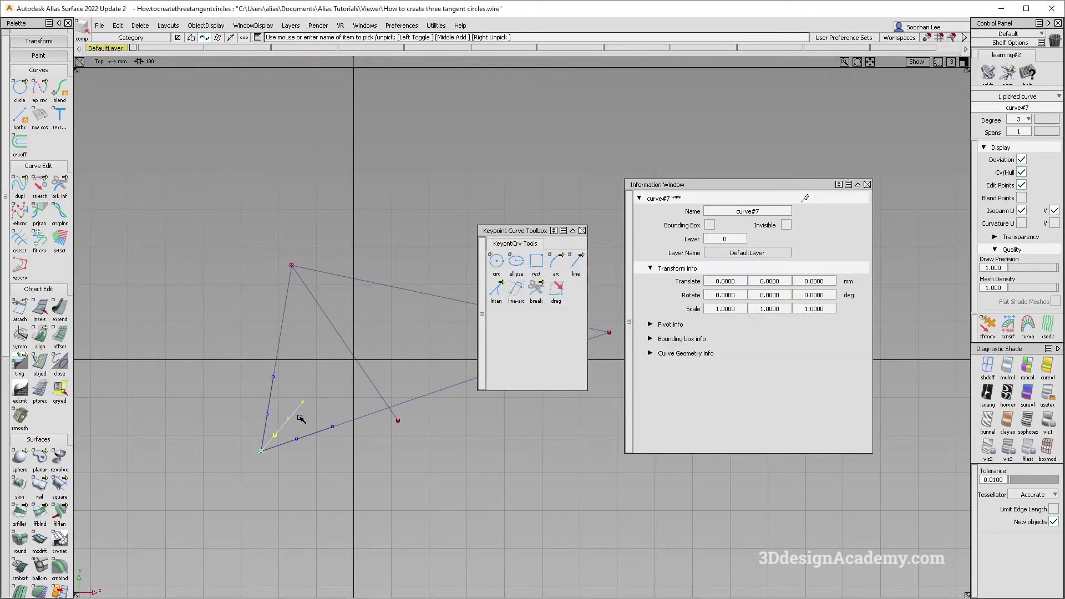
ctrl+shift+middle_drag(269, 484, 411, 457)
drag(388, 471, 426, 453)
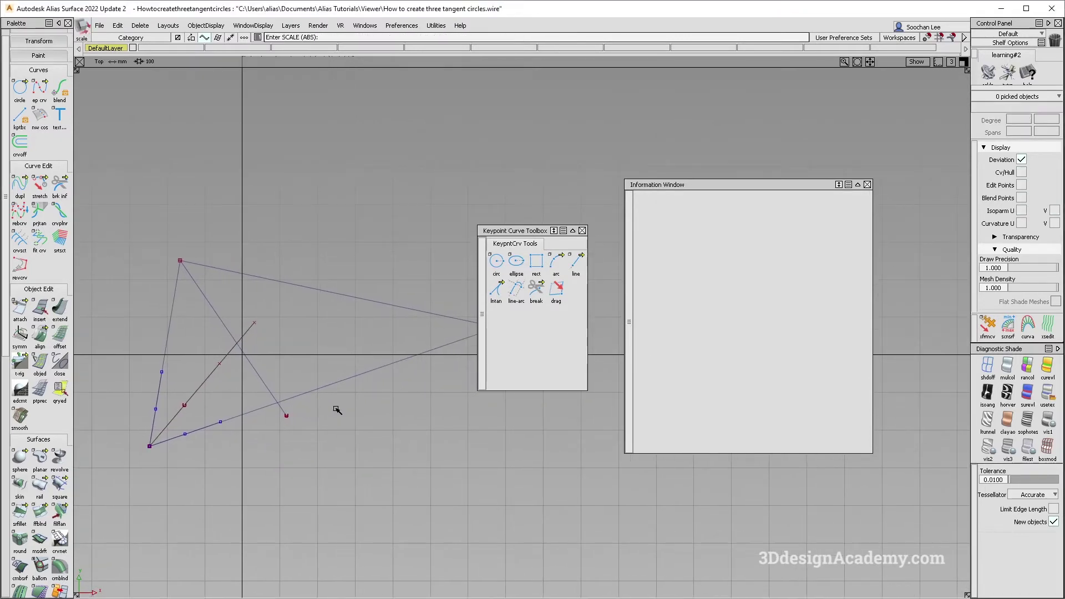
Draw an edit-point curve from the triangle's right corner to the intersection of the two bisectors.
alt+shift+middle_drag(340, 409, 262, 423)
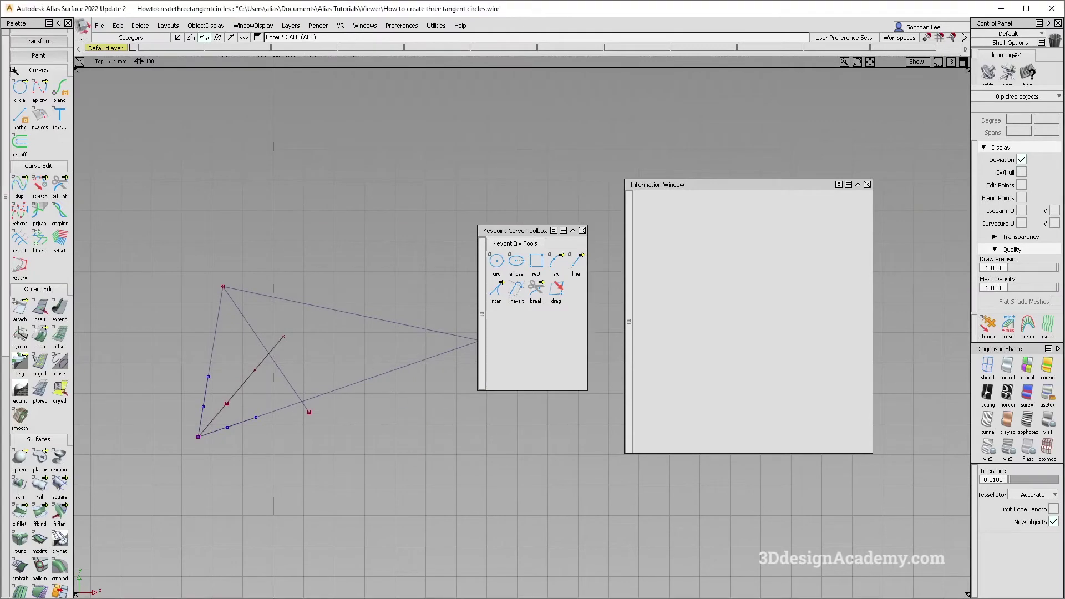
click(39, 89)
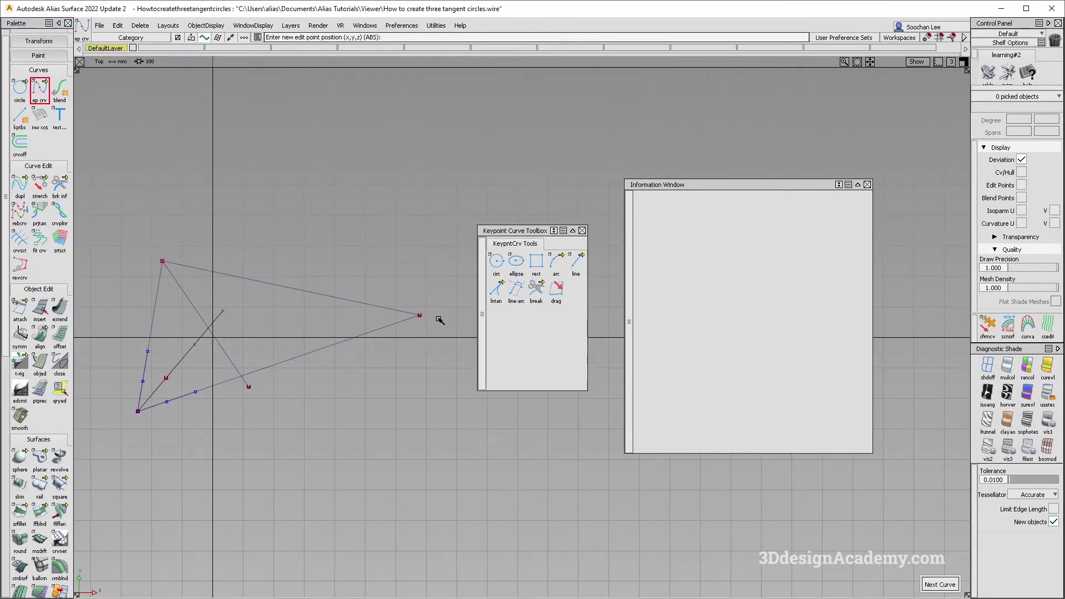
click(419, 315)
click(209, 329)
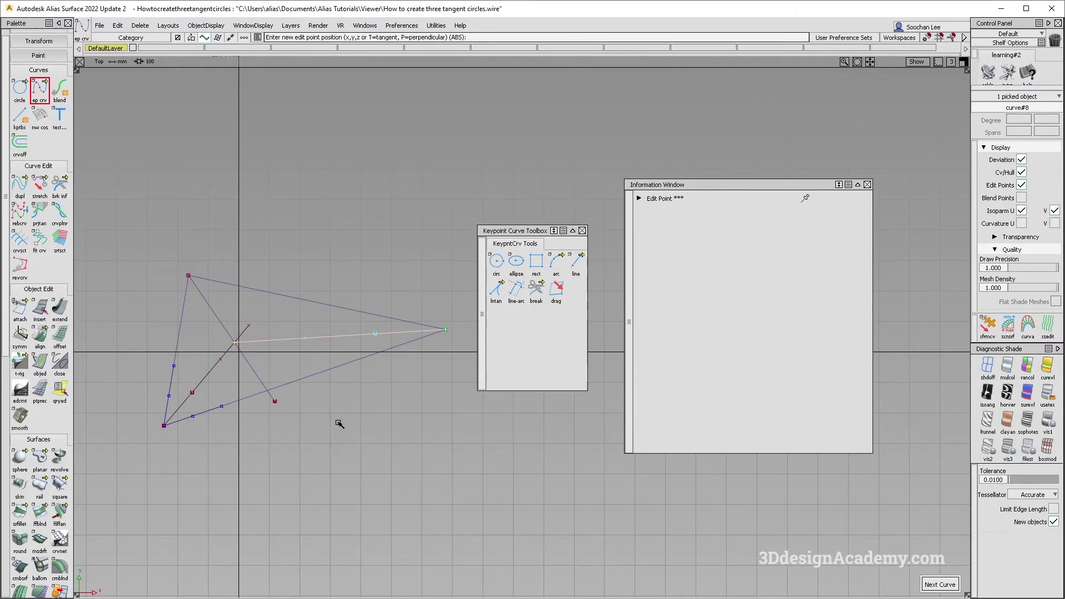
Delete the two 200 mm keypoint lines that start at the lower-left corner.
click(185, 404)
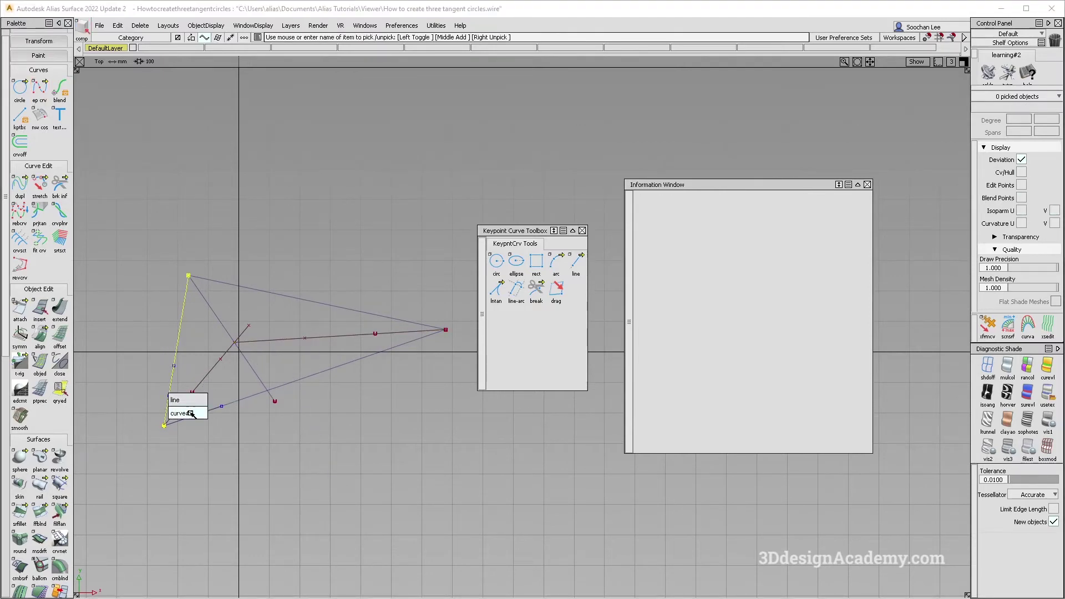
click(210, 410)
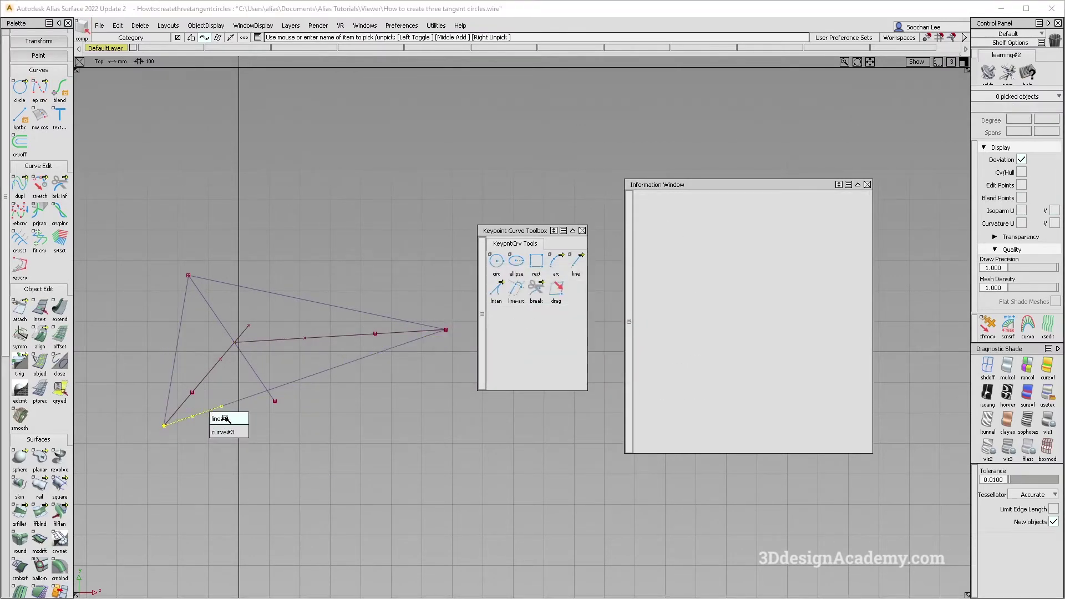
click(220, 432)
Measure the angle between the triangle's lower side and the bisector at the right corner with an angle locator.
scroll(58, 497, down, 2)
scroll(57, 495, down, 10)
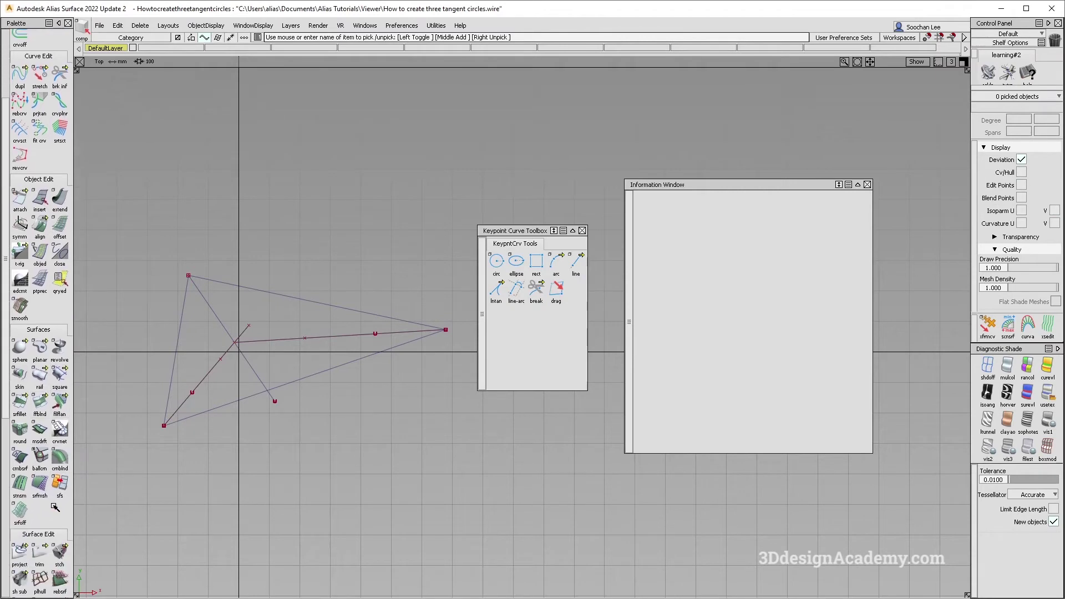
click(60, 569)
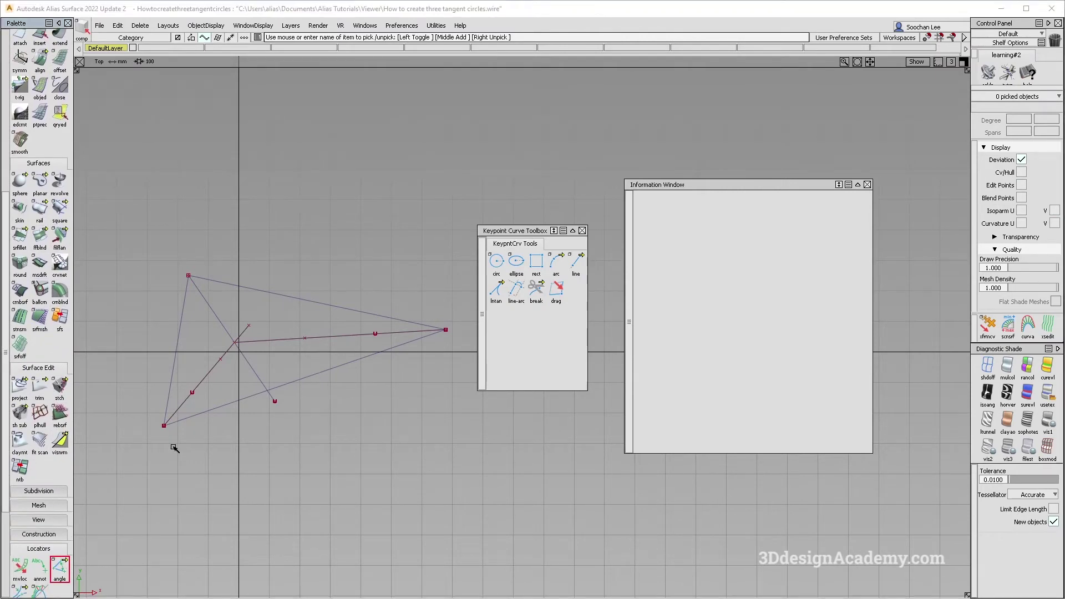
click(164, 425)
click(445, 330)
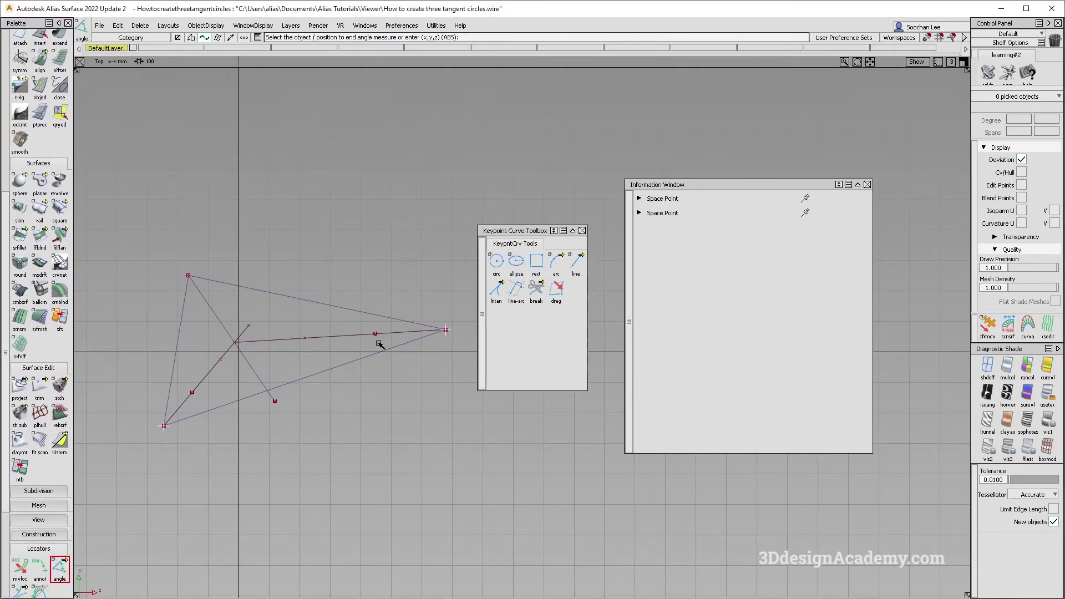
click(375, 333)
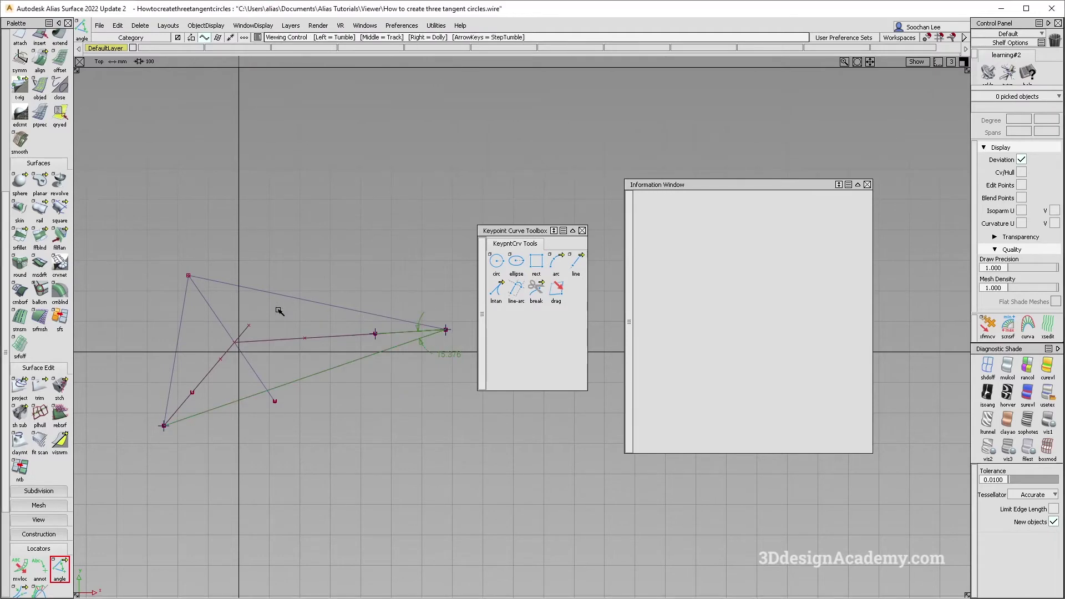
Measure the angle between the upper side and the bisector at the right corner, and delete both angle locators.
click(188, 275)
click(445, 330)
click(374, 321)
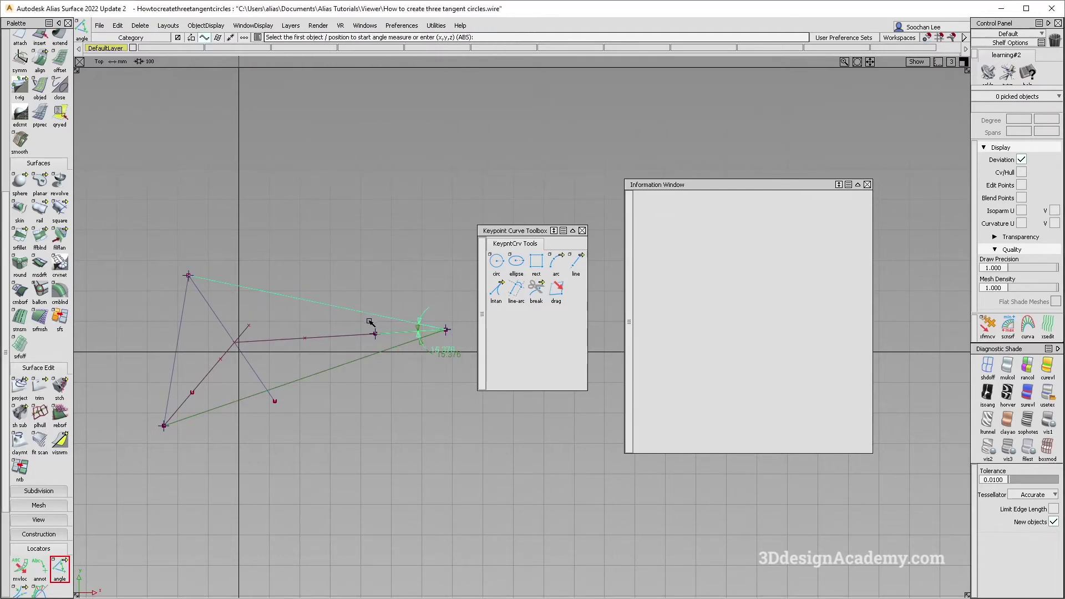
ctrl+shift+drag(386, 395, 381, 334)
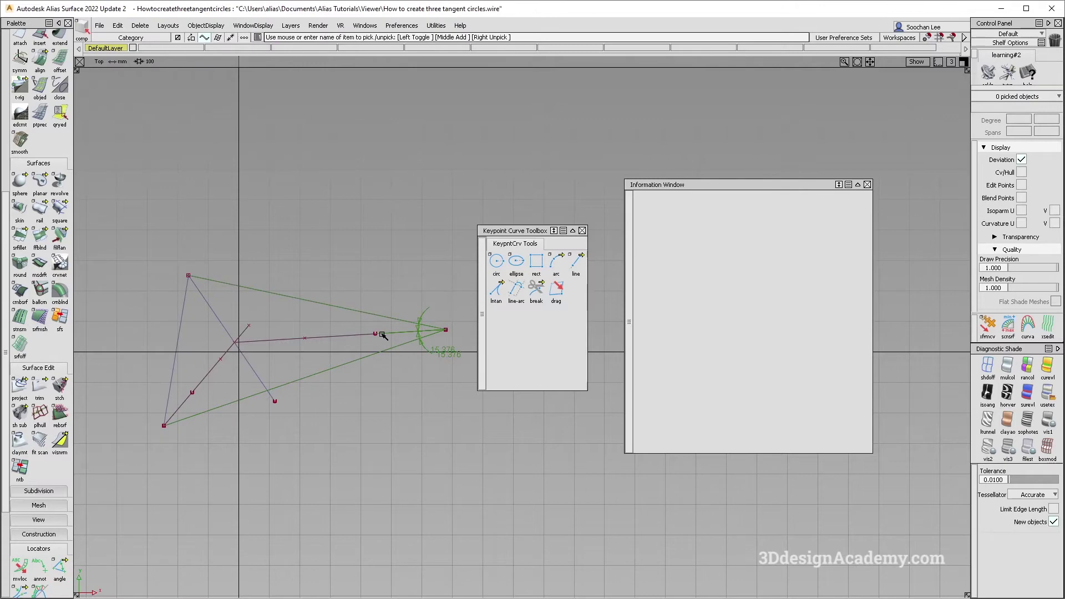
alt+shift+middle_drag(271, 342, 350, 329)
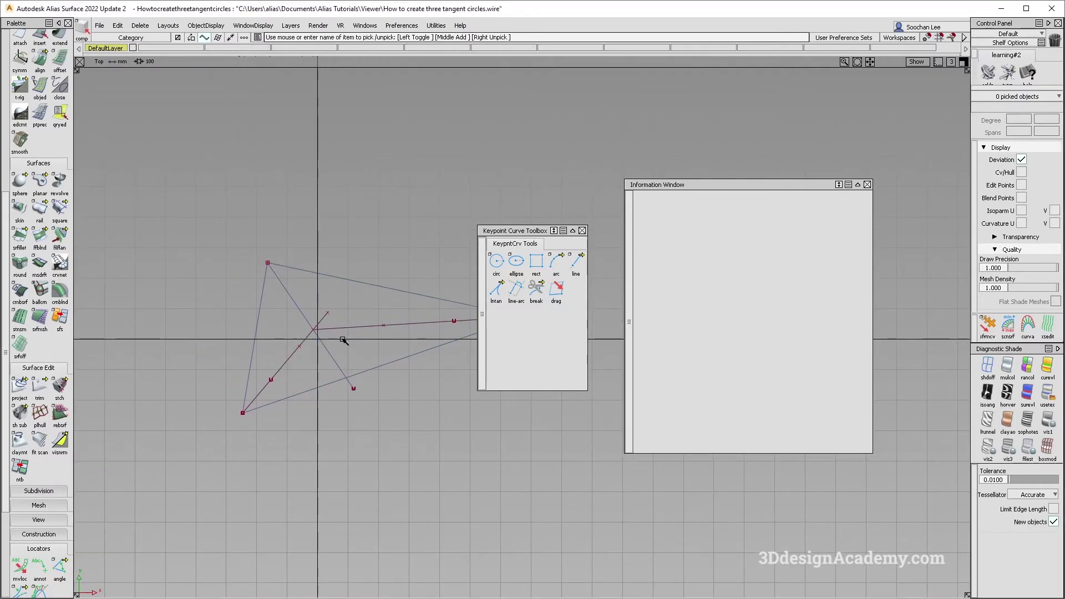
Switch to the browser, read the Three Tangent Circles instruction on dropping perpendiculars from the bisectors' meeting point, and return to Alias.
key(alt+Tab)
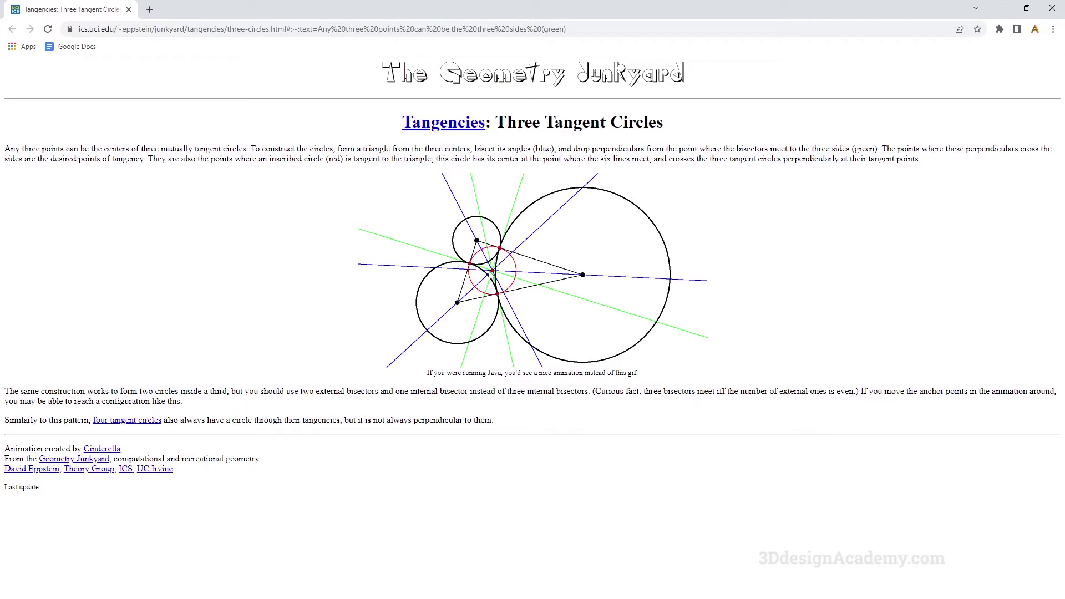
drag(593, 151, 644, 151)
click(658, 157)
drag(709, 151, 783, 151)
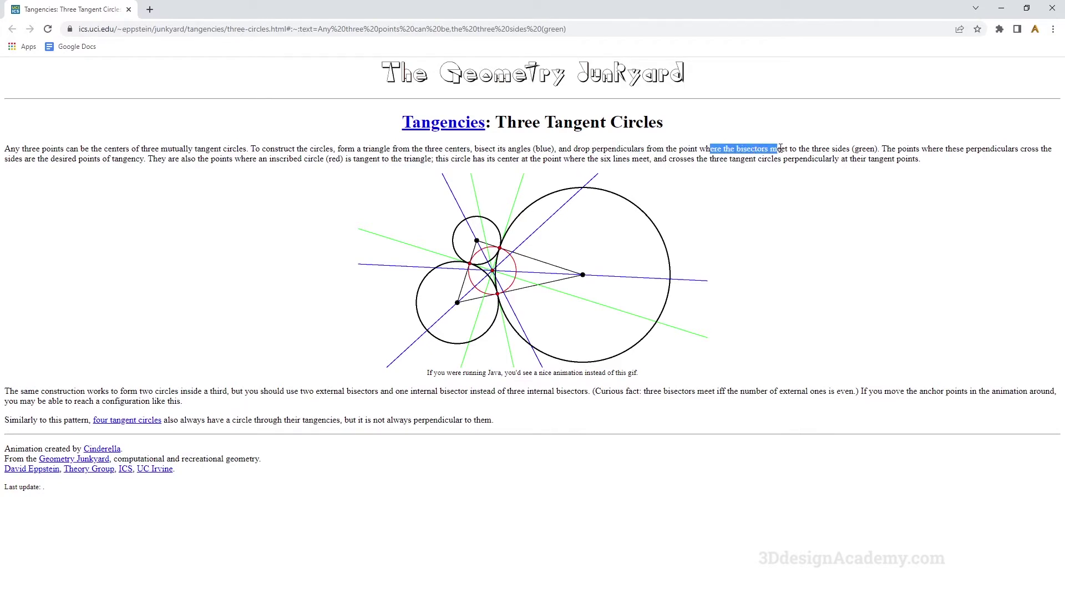
click(784, 153)
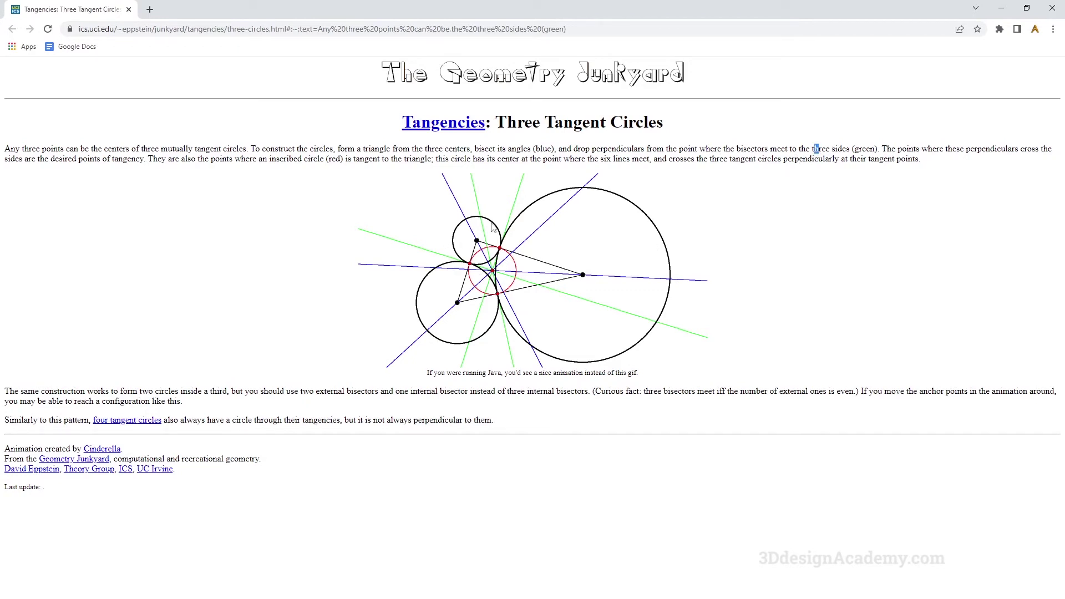
key(alt+Tab)
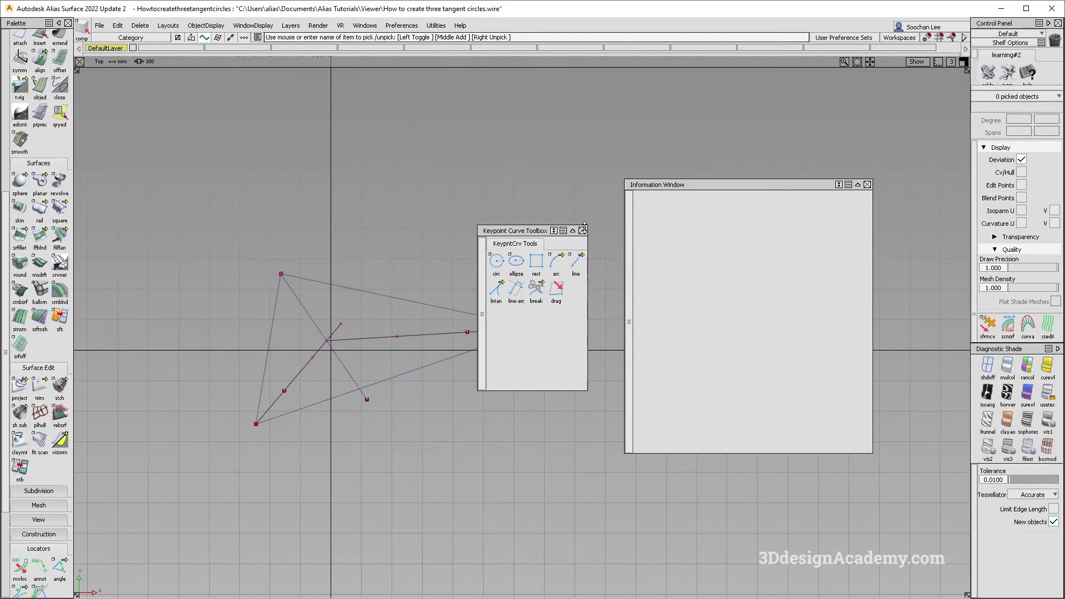
Close the keypoint toolbox and set the degree of the three bisector curves to 1.
click(582, 230)
click(338, 358)
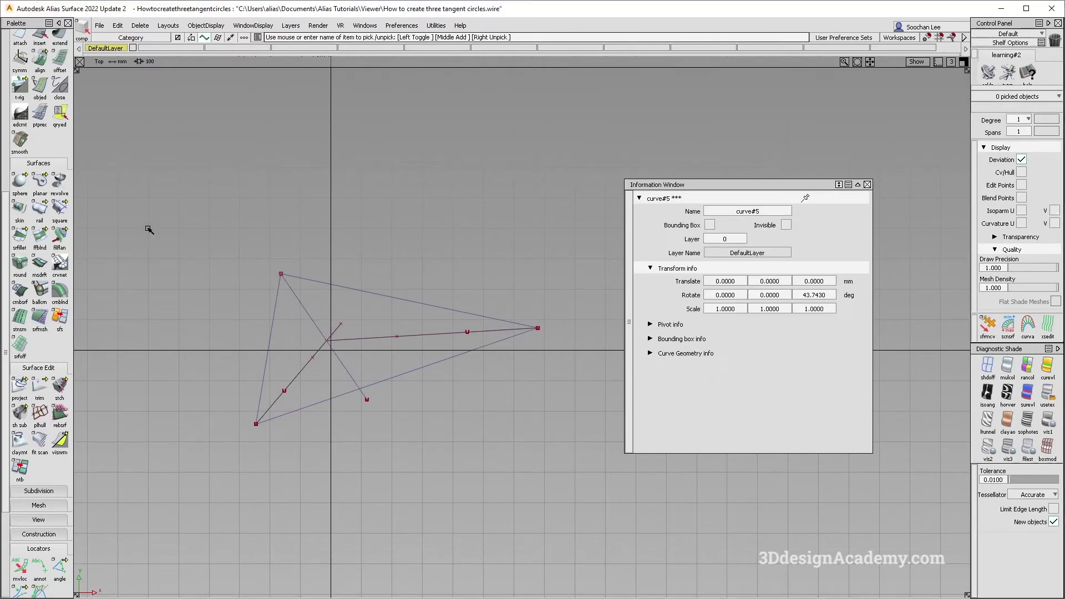
drag(329, 338, 346, 342)
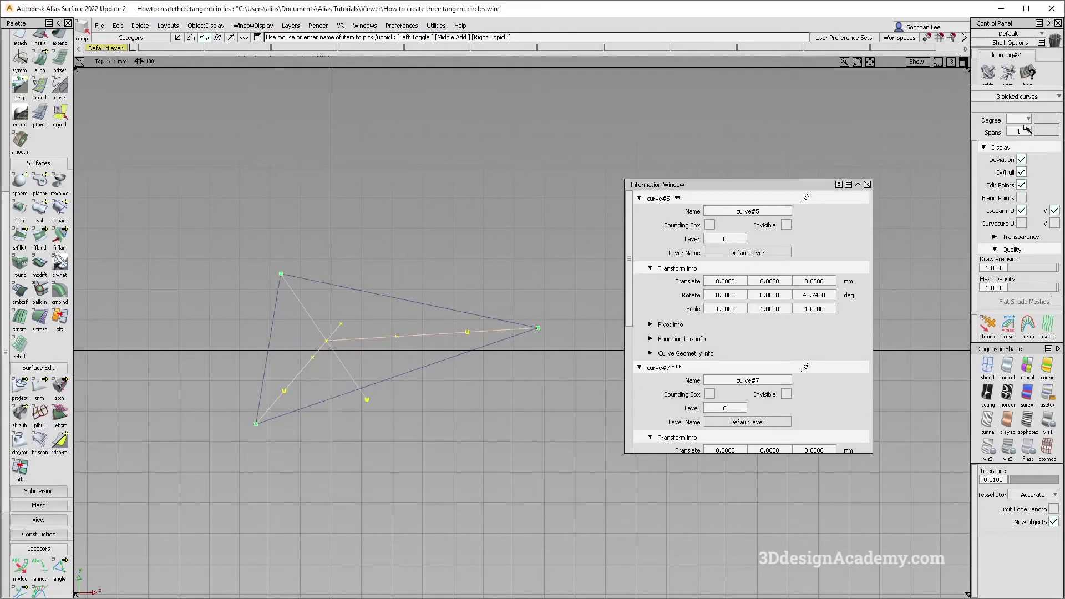
click(1027, 120)
click(1029, 155)
alt+shift+right_drag(345, 352, 359, 400)
ctrl+shift+drag(359, 399, 342, 326)
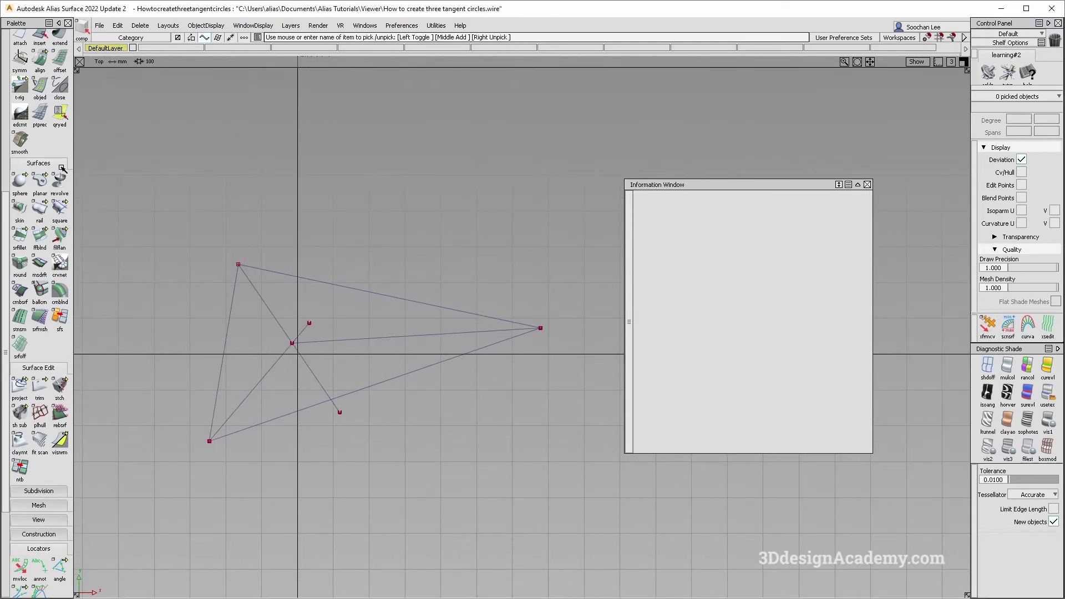
Shorten the two overshooting bisectors to the common intersection point with the Extend tool.
scroll(61, 533, down, 1)
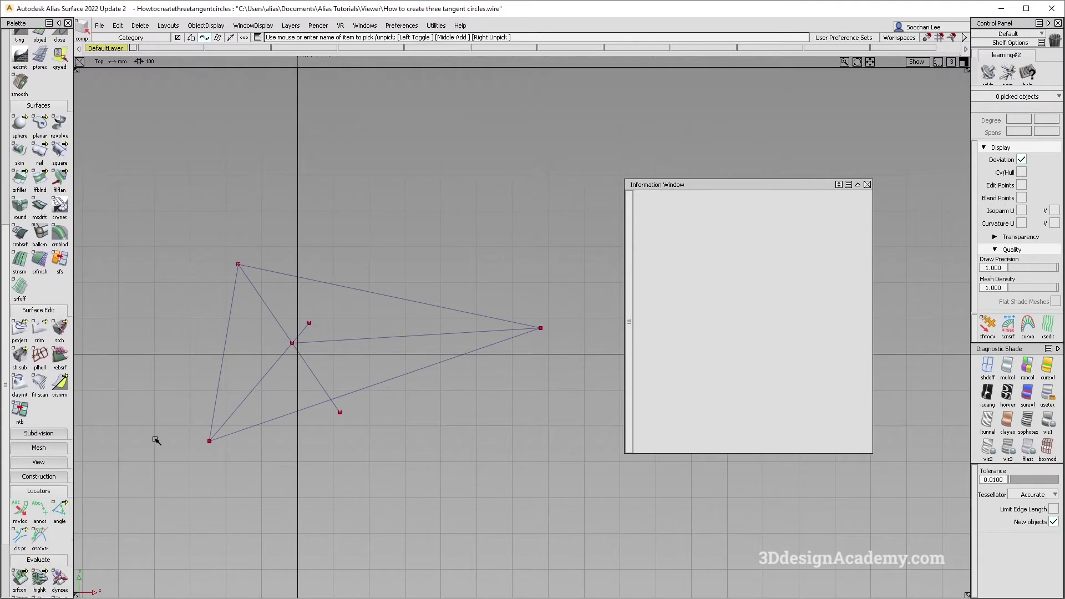
scroll(39, 332, up, 3)
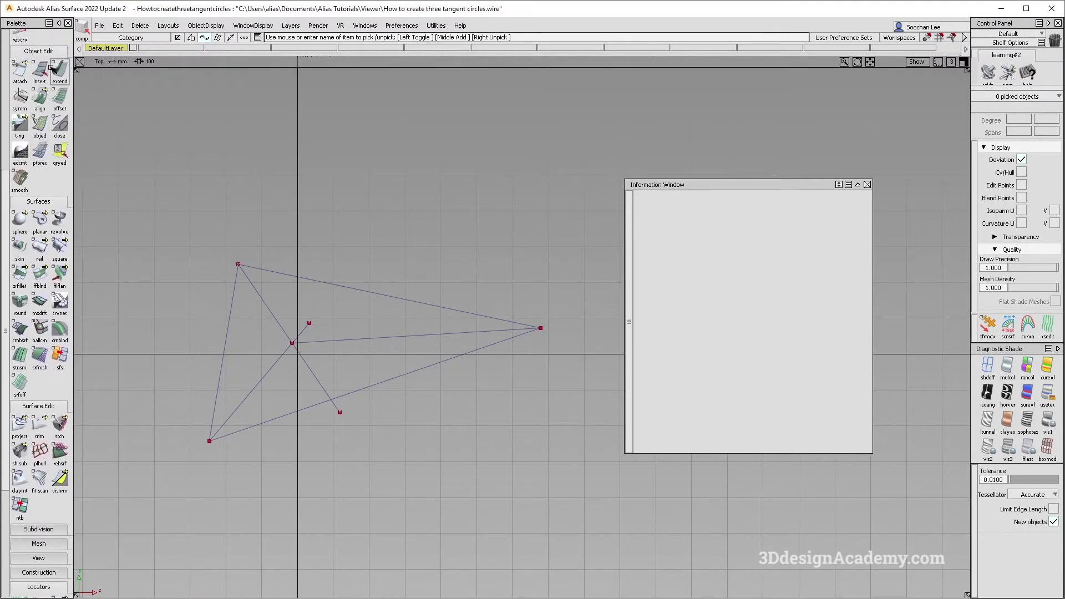
click(57, 70)
mouse_move(307, 364)
mouse_down()
mouse_move(278, 342)
mouse_move(295, 374)
mouse_up()
alt+shift+middle_drag(294, 373, 314, 388)
ctrl+shift+drag(345, 422, 324, 360)
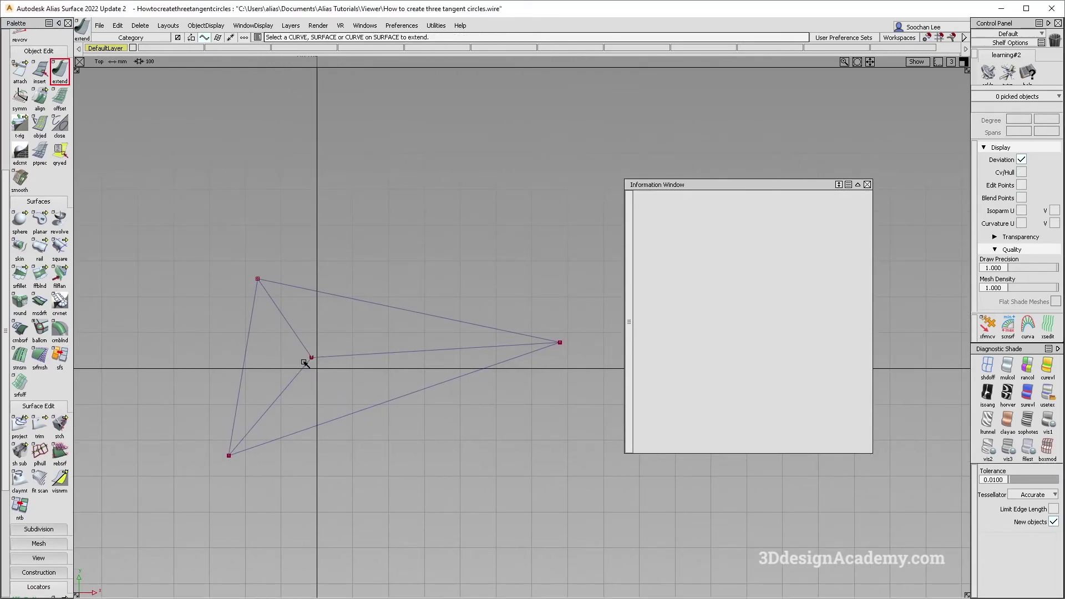
alt+shift+middle_drag(326, 353, 355, 362)
ctrl+shift+drag(341, 461, 247, 292)
Open the Keypoint Curve Toolbox and place it beside the triangle's upper corner.
scroll(47, 487, down, 2)
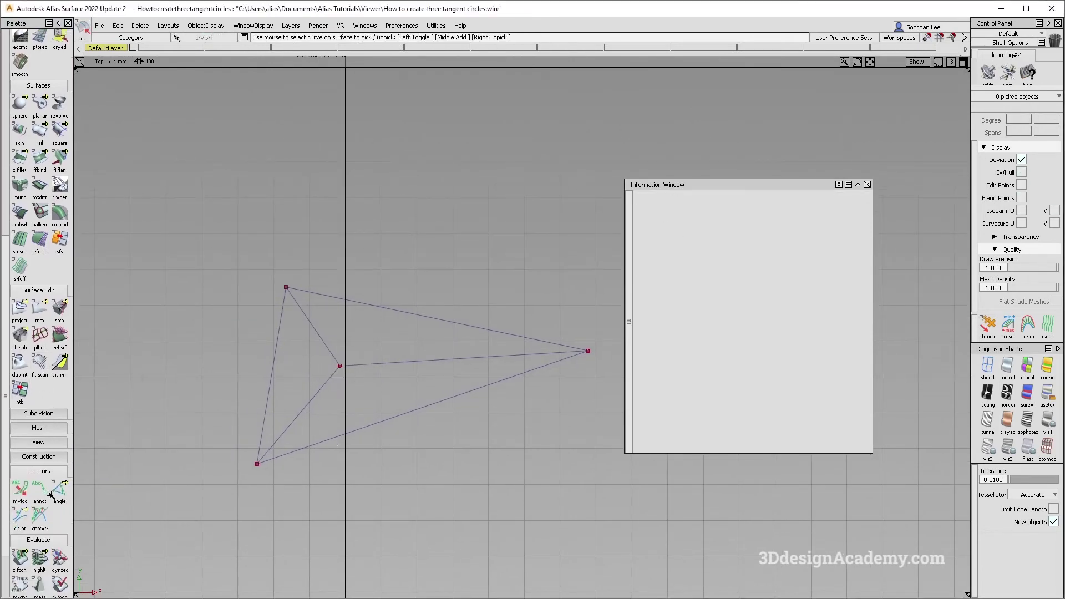
scroll(40, 280, down, 1)
scroll(40, 280, up, 6)
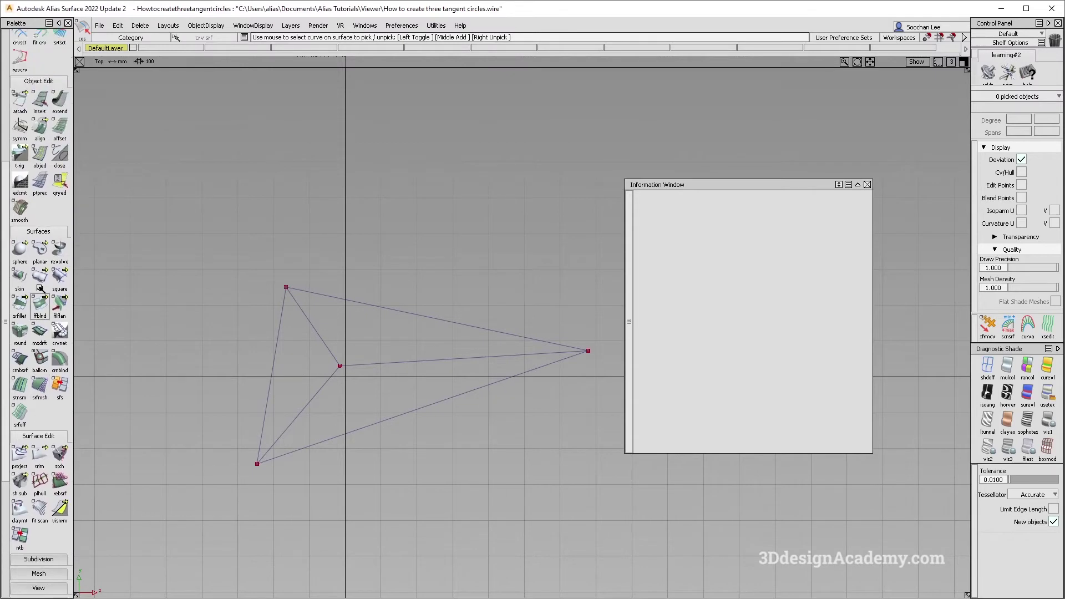
scroll(39, 138, up, 2)
scroll(39, 138, up, 3)
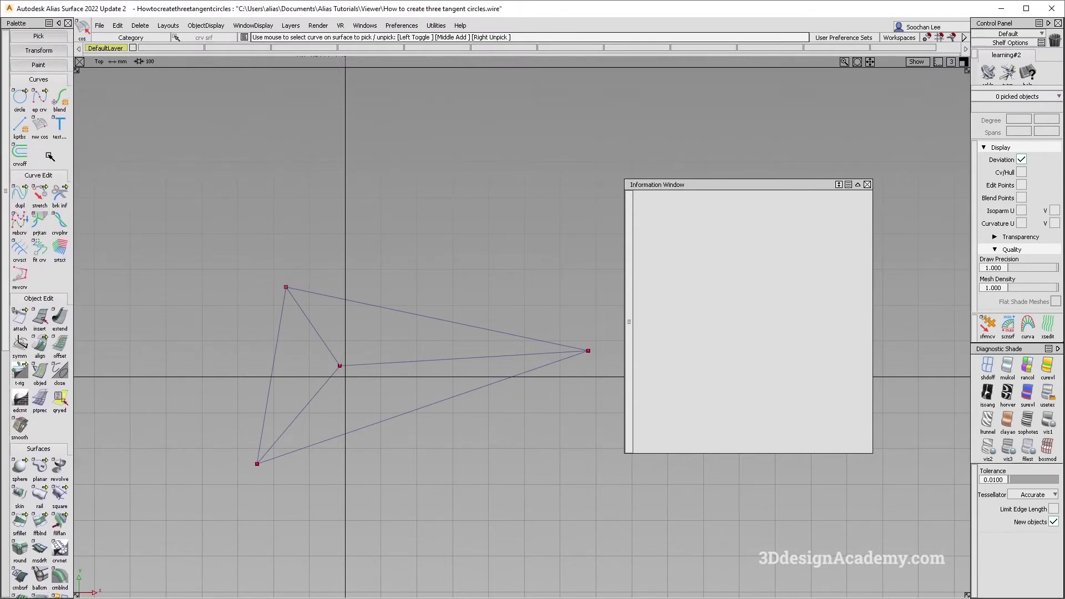
double_click(59, 126)
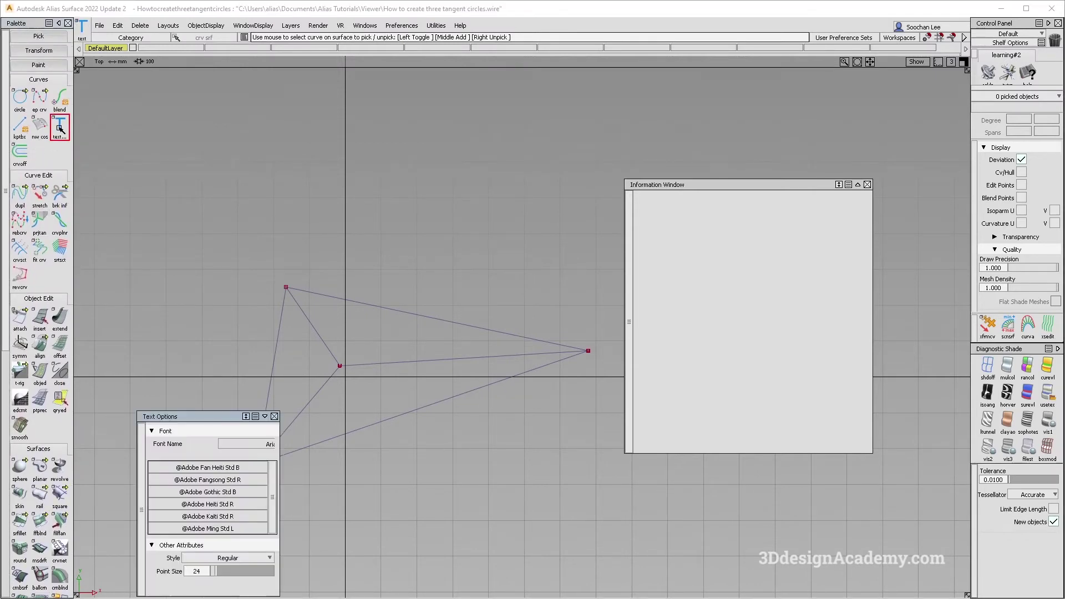
click(275, 416)
click(20, 126)
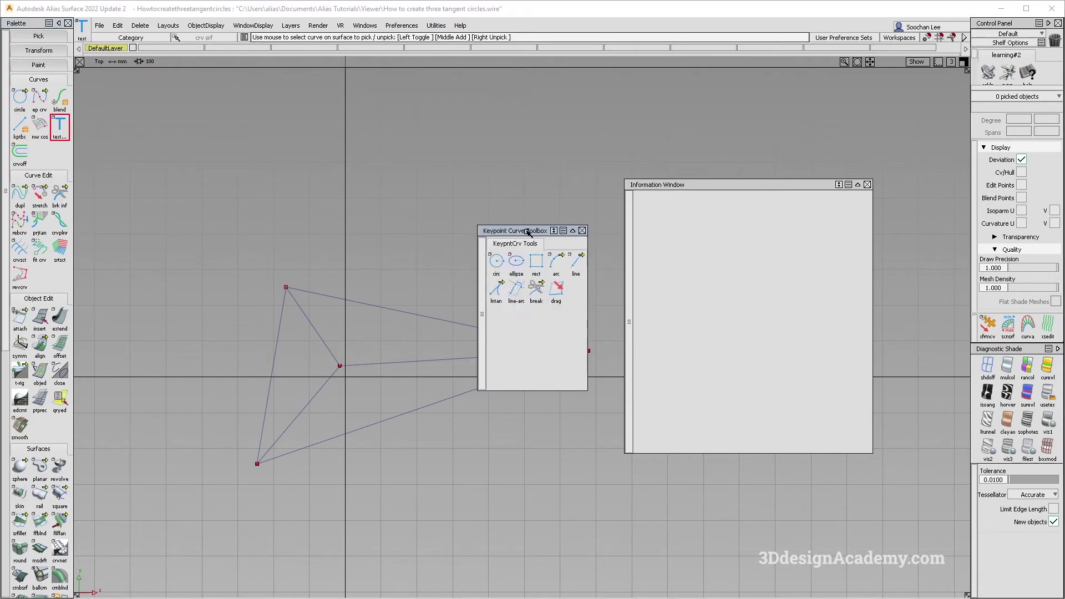
drag(527, 231, 183, 154)
Start the Line Perpendicular tool with its selection option set to To Curve.
drag(152, 211, 215, 220)
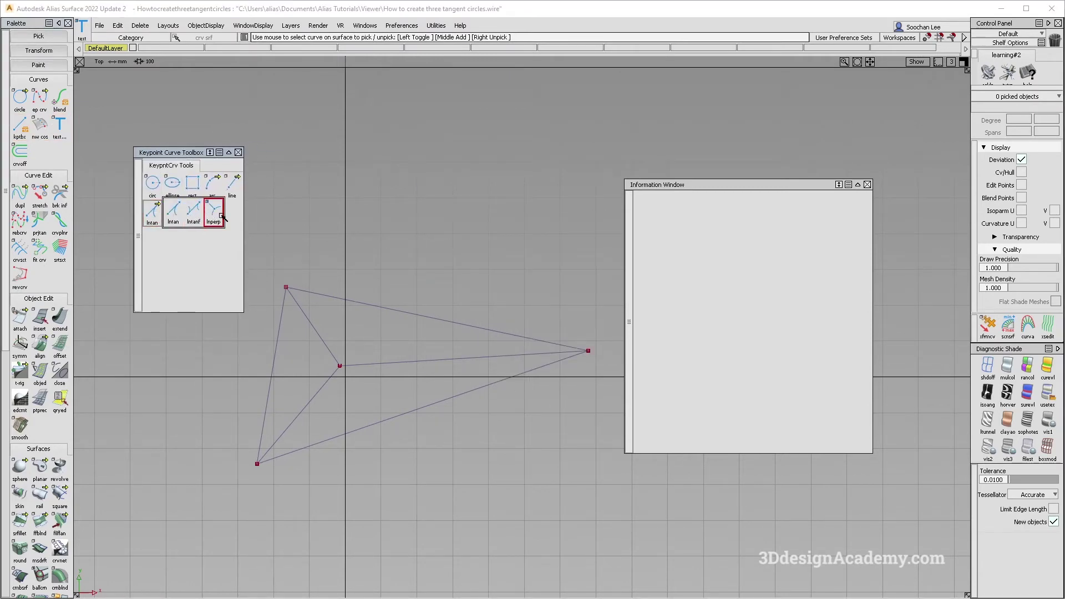
drag(220, 215, 221, 215)
alt+shift+middle_drag(366, 380, 391, 370)
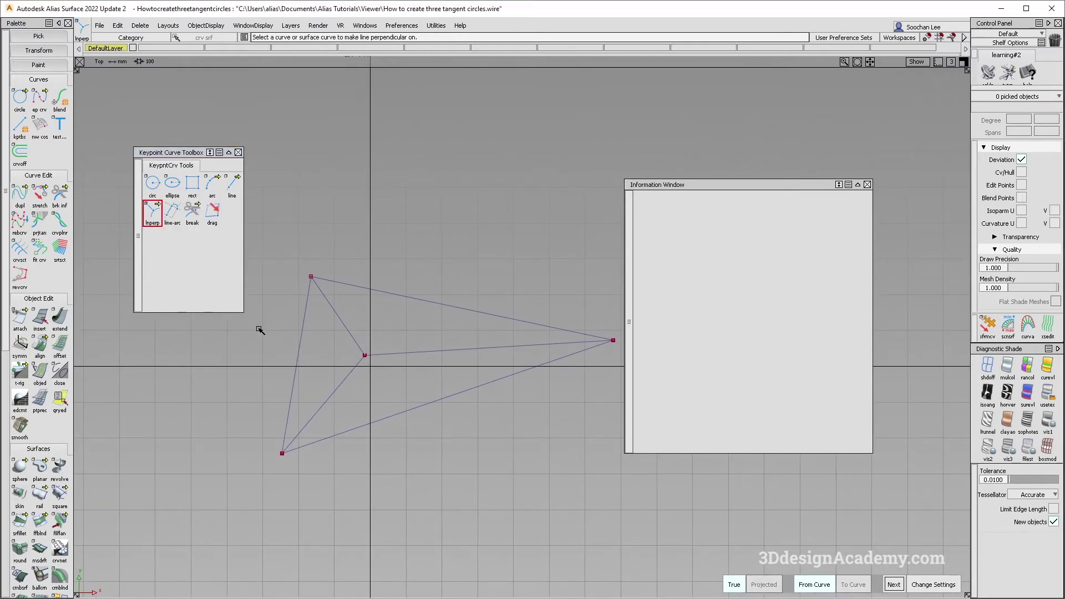
double_click(151, 218)
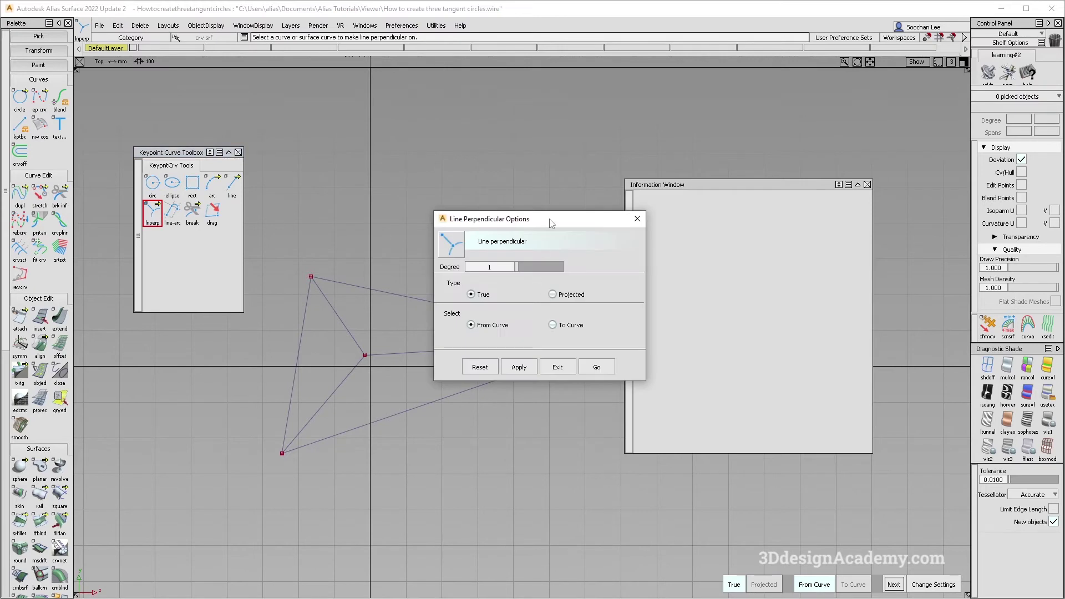
drag(552, 222, 537, 121)
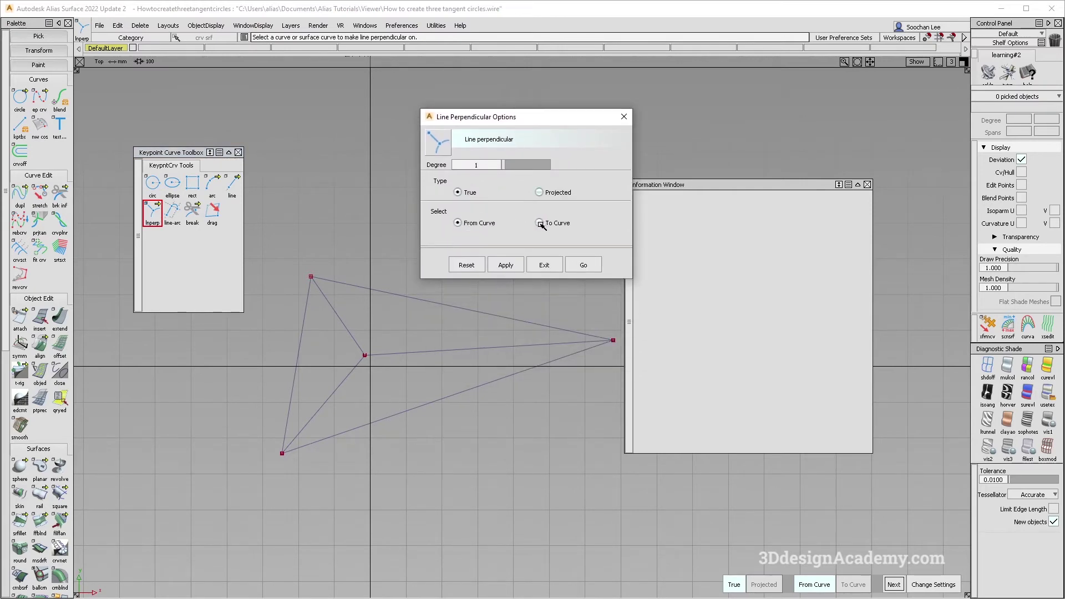
click(583, 264)
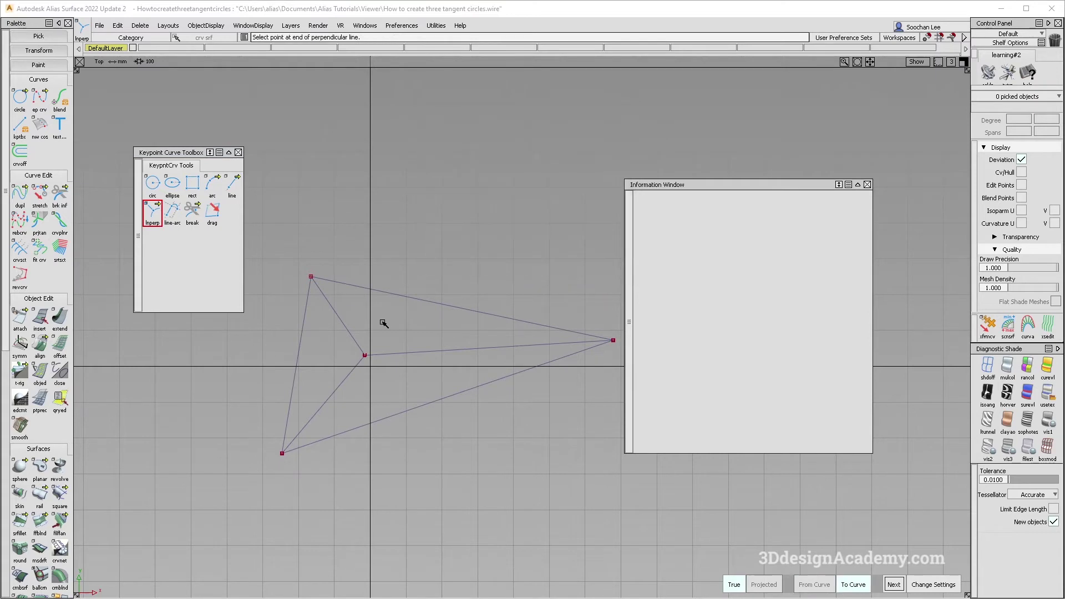
Draw perpendicular lines from the bisectors' intersection to each of the triangle's three sides.
click(364, 355)
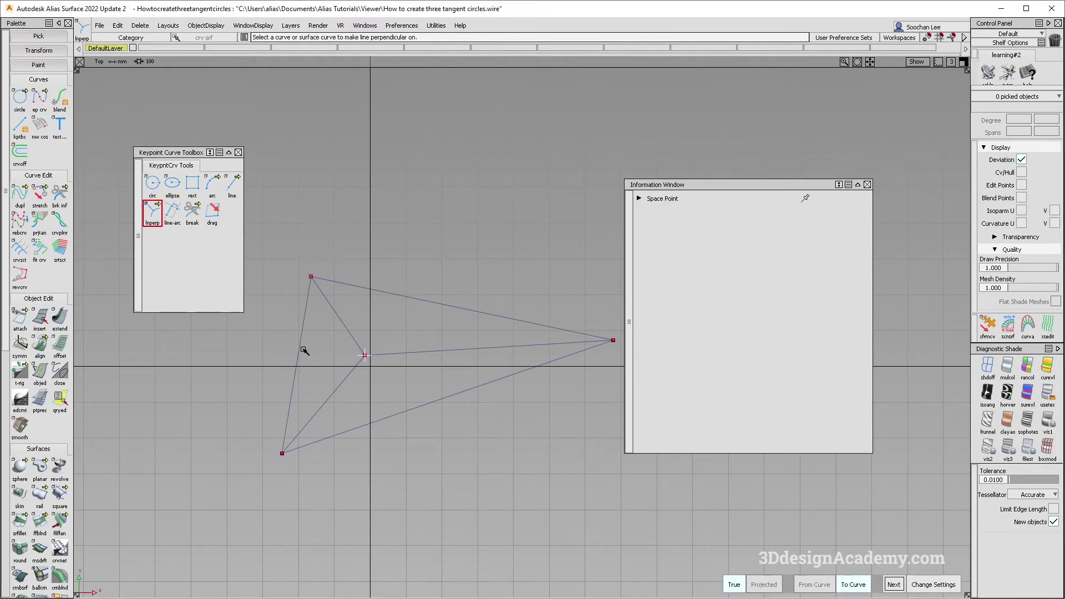
click(302, 351)
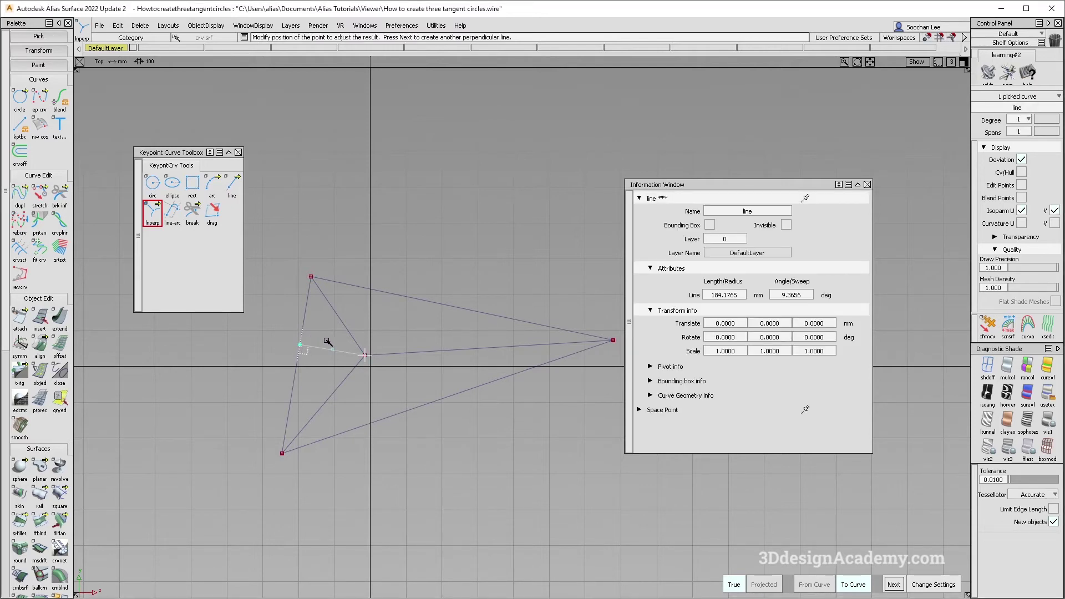
click(366, 353)
click(385, 293)
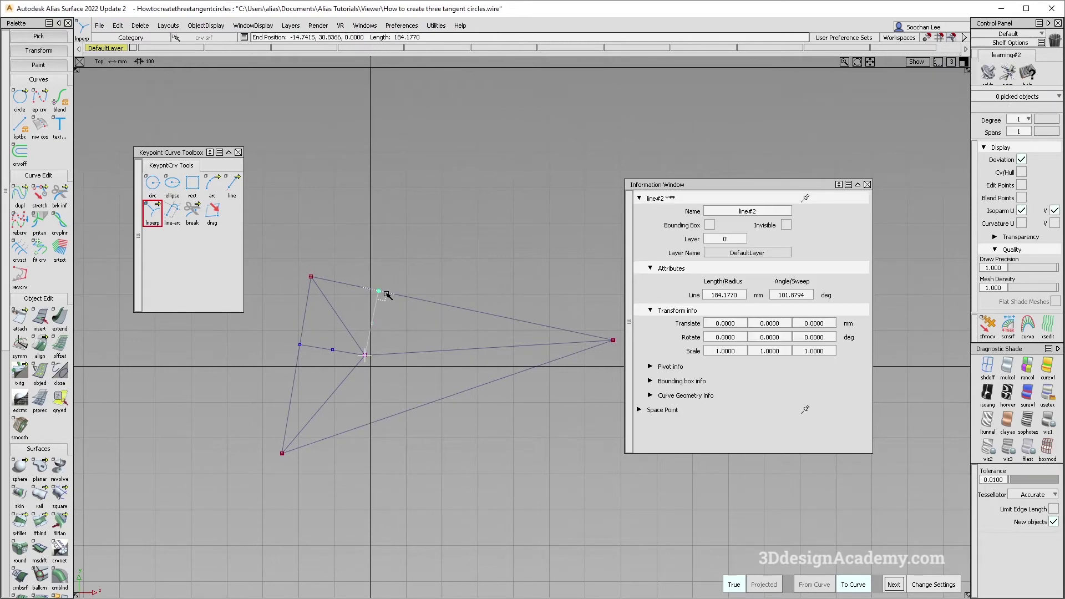
click(366, 357)
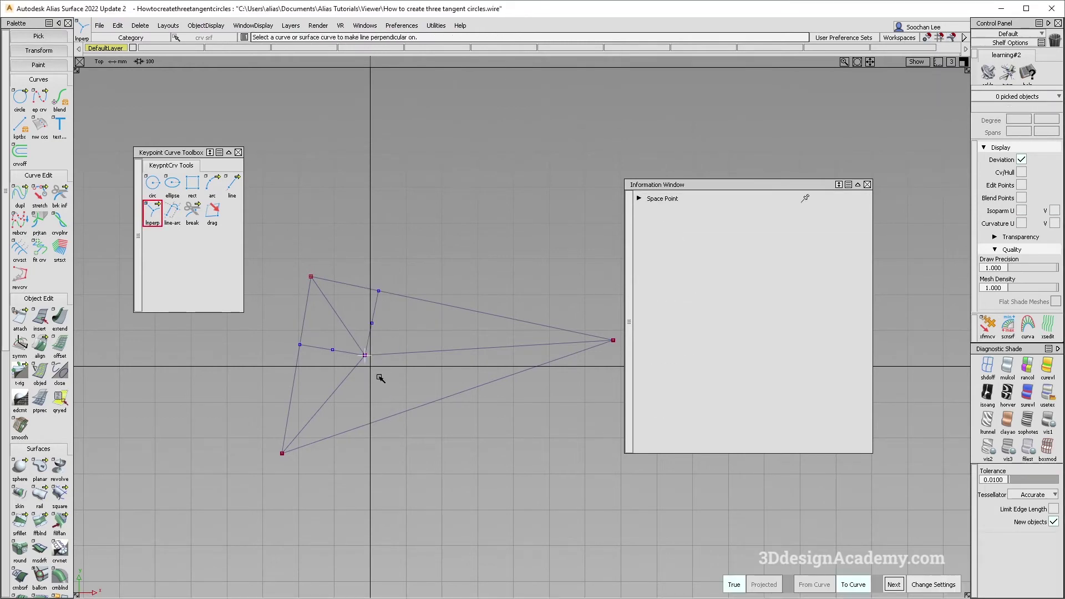
click(392, 417)
Open the construction options, review the Rational Flags for primitives and curves, and close the options.
alt+shift+middle_drag(421, 407, 415, 378)
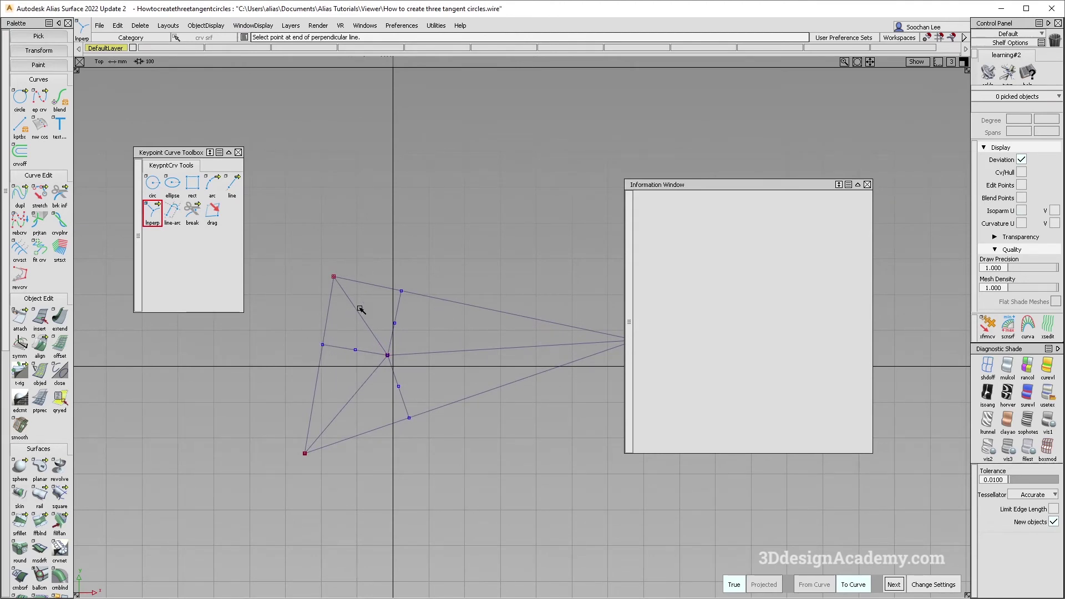
alt+shift+middle_drag(424, 334, 404, 338)
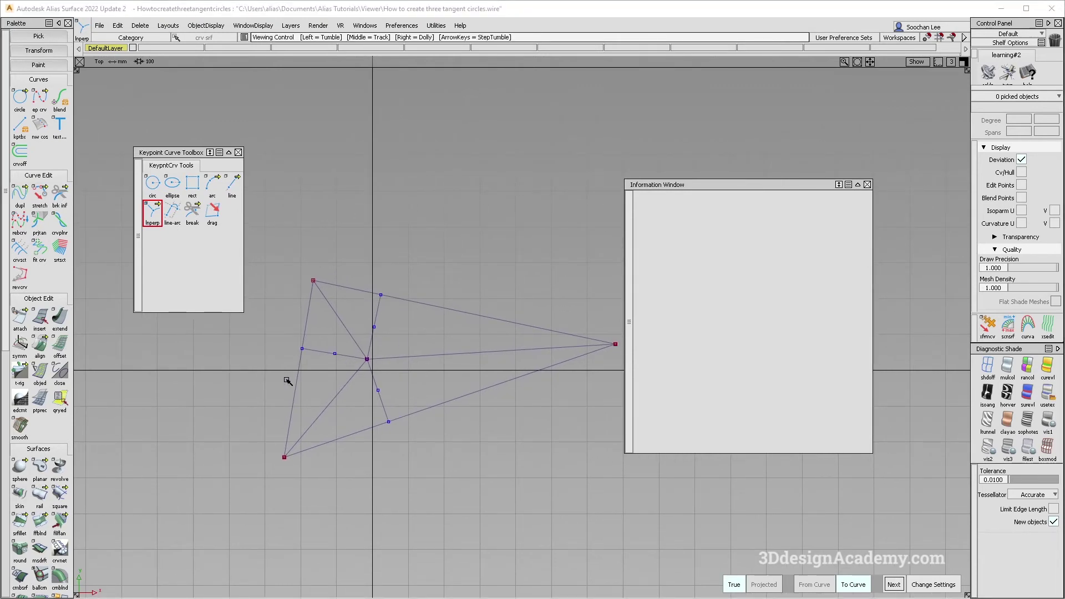
alt+shift+middle_drag(286, 380, 296, 388)
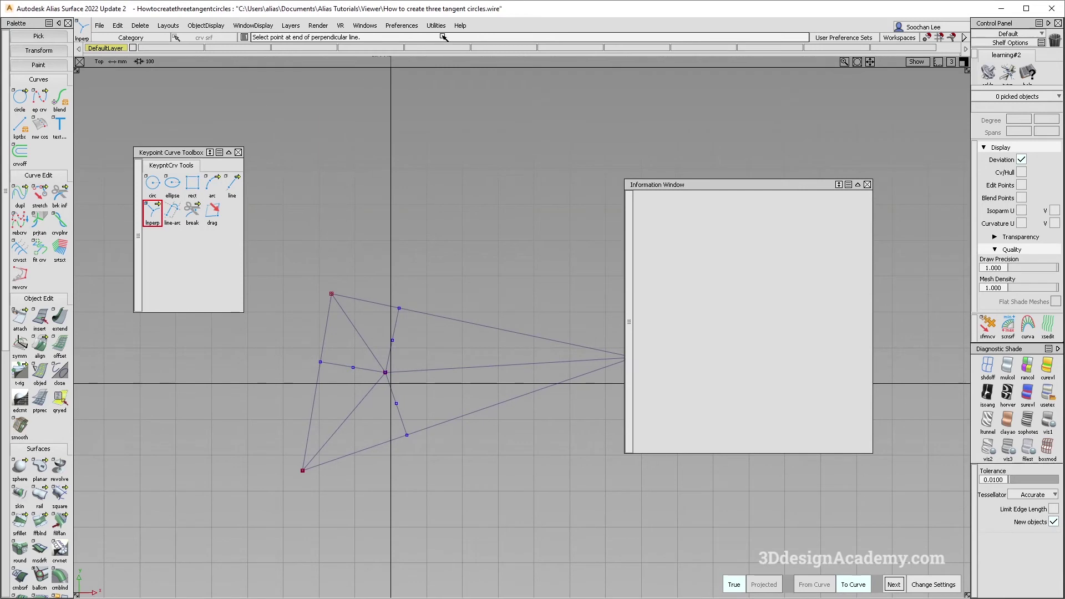
click(403, 25)
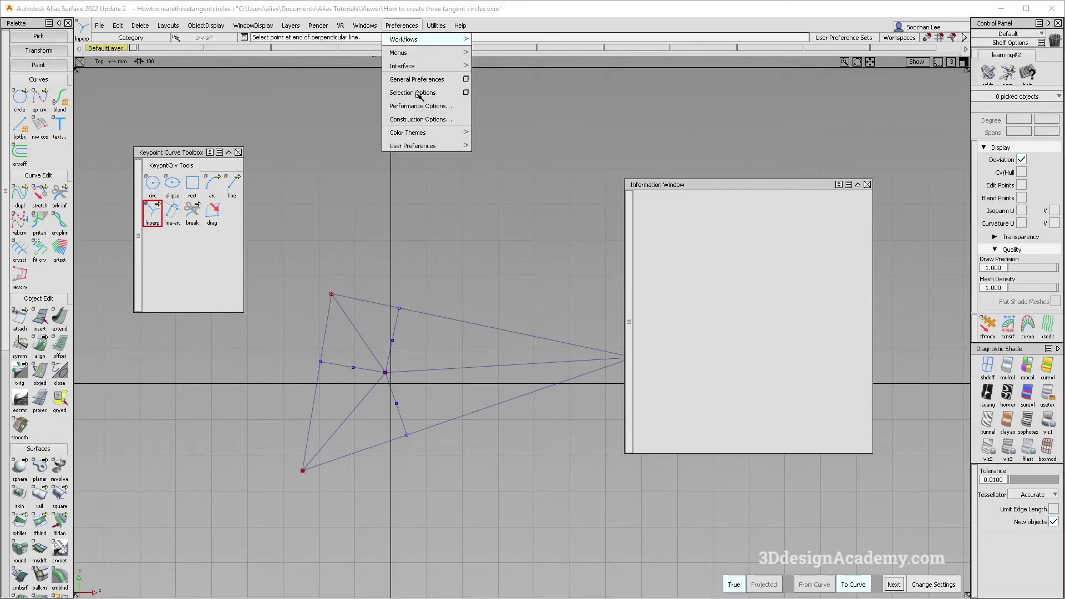
click(442, 120)
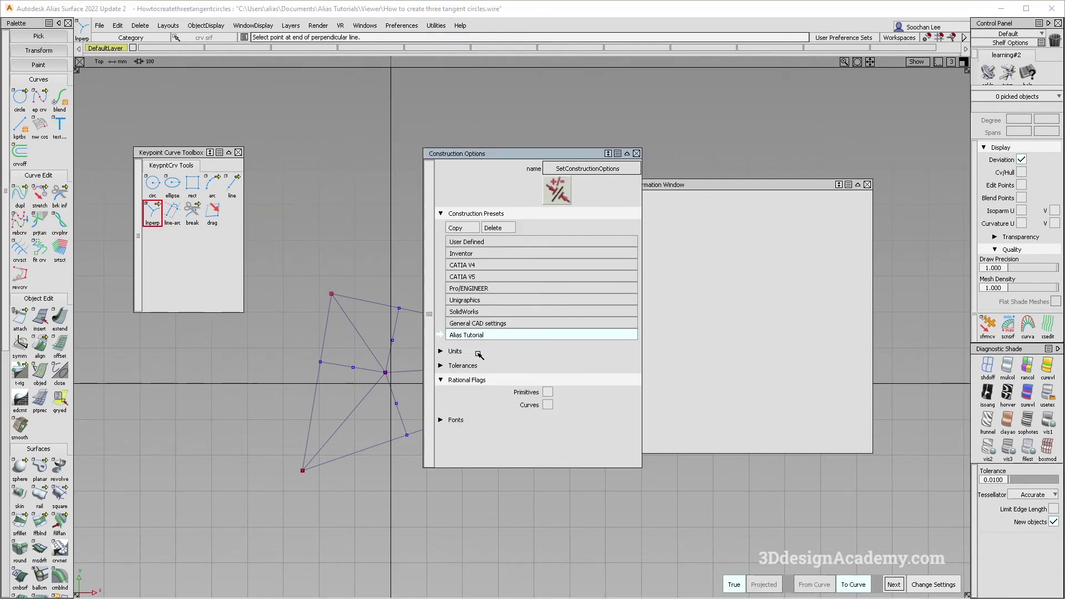
click(548, 392)
click(549, 404)
click(637, 154)
Draw keypoint circles centered on the triangle's upper and lower corners, both passing through the perpendicular's foot on their shared side.
alt+shift+middle_drag(449, 209, 476, 209)
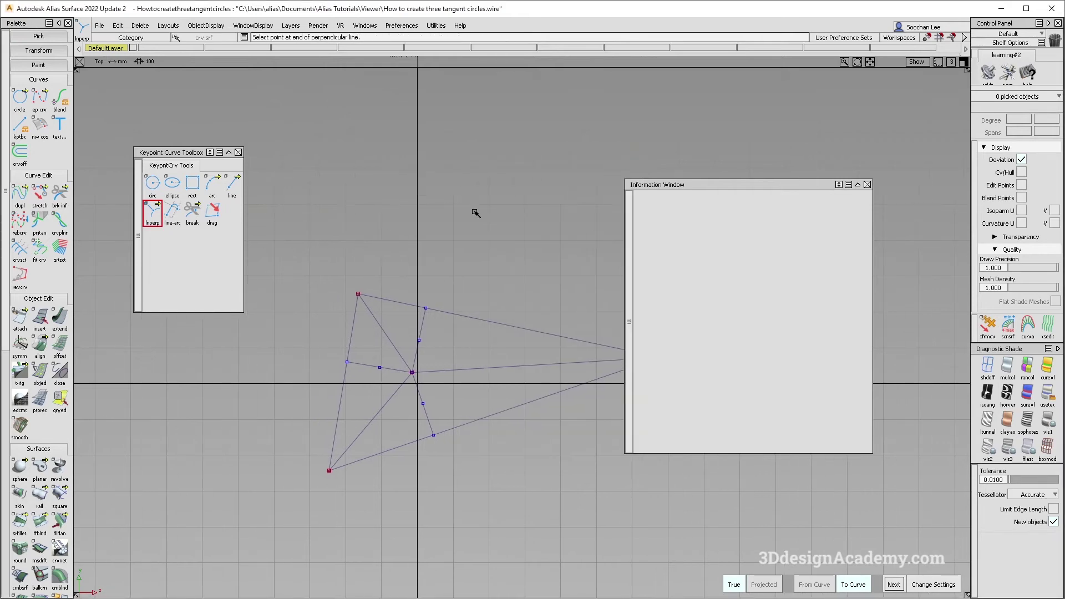
alt+shift+middle_drag(436, 268, 433, 260)
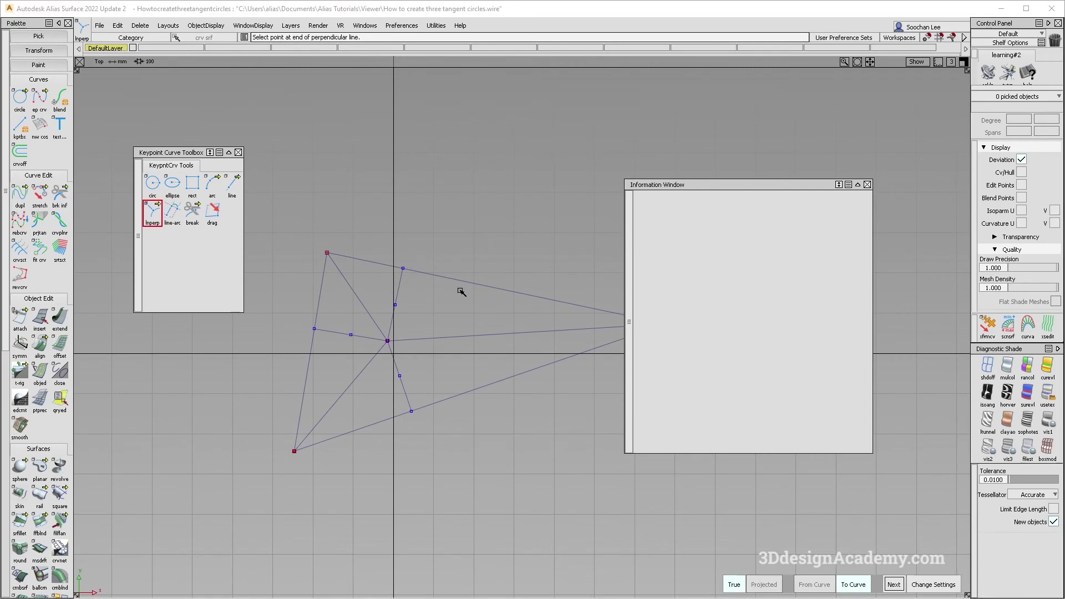
click(153, 183)
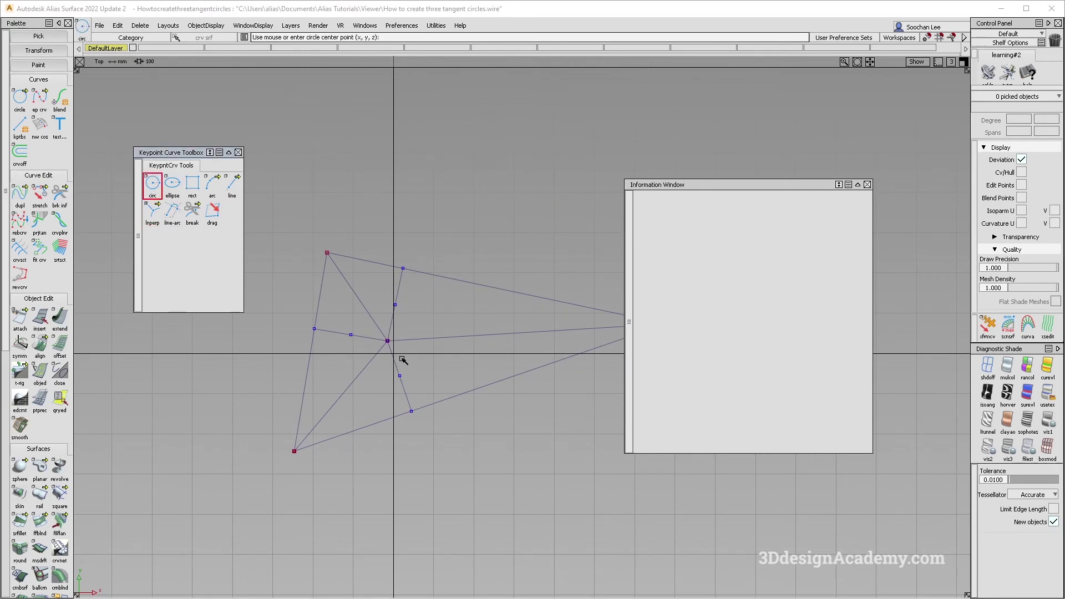
alt+shift+middle_drag(409, 361, 394, 350)
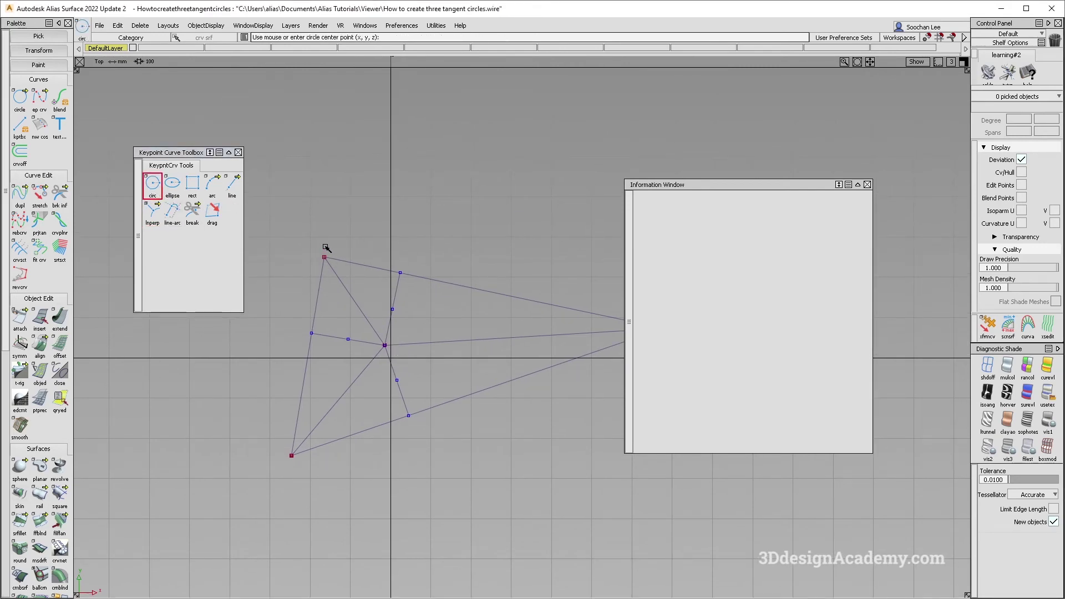
click(296, 244)
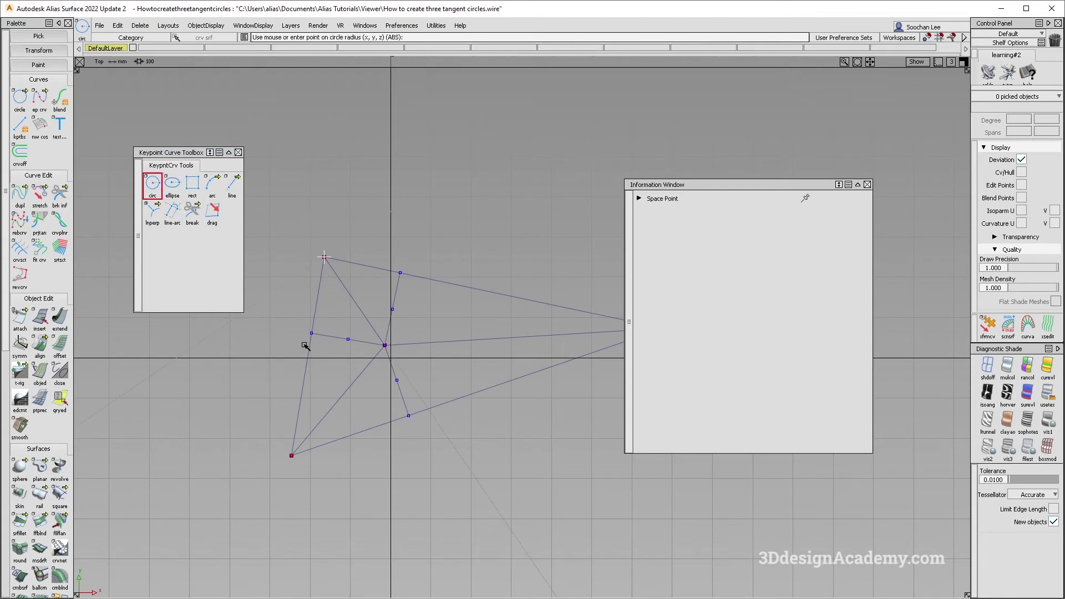
click(306, 341)
click(311, 334)
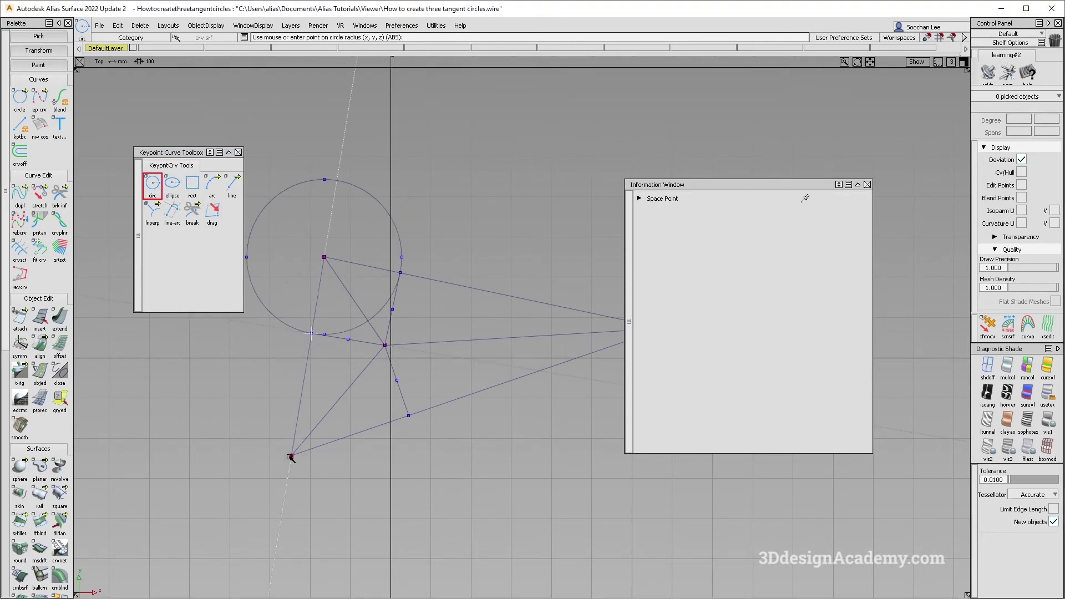
key(ctrl+z)
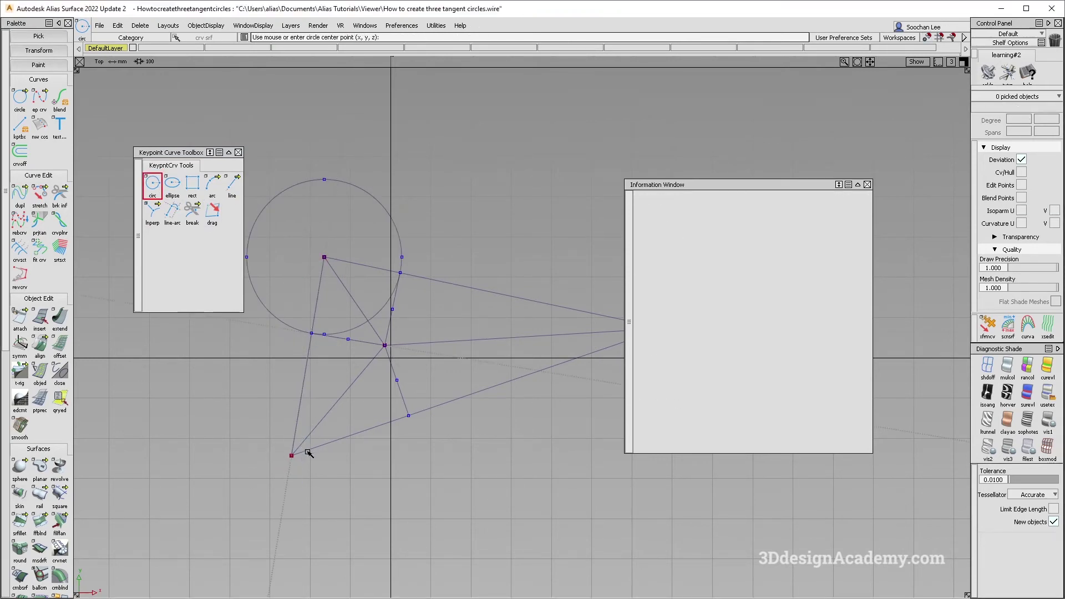
click(292, 455)
click(301, 344)
scroll(344, 361, down, 3)
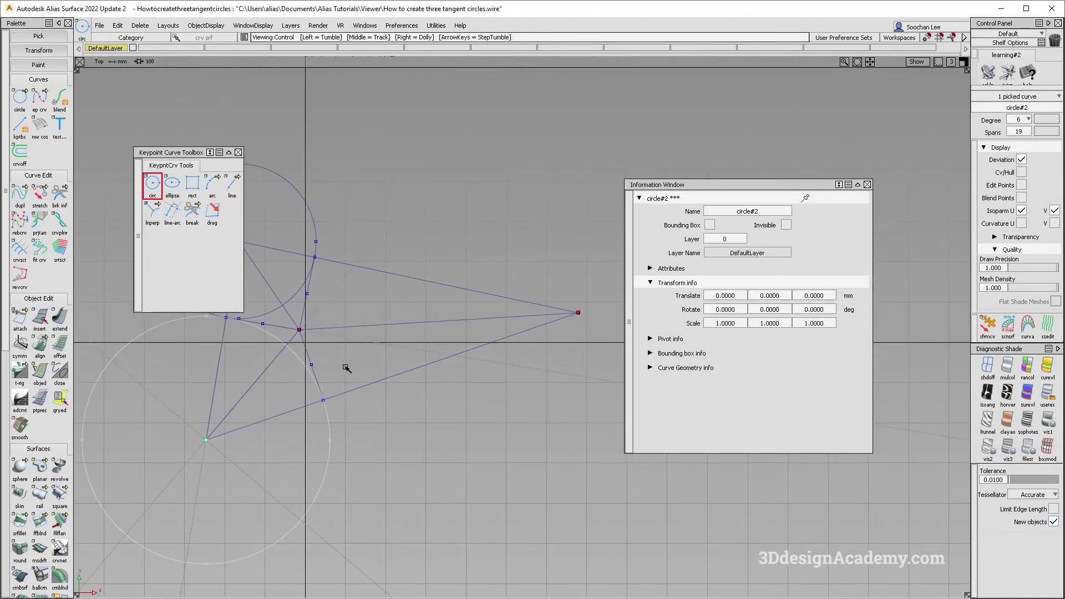
click(558, 333)
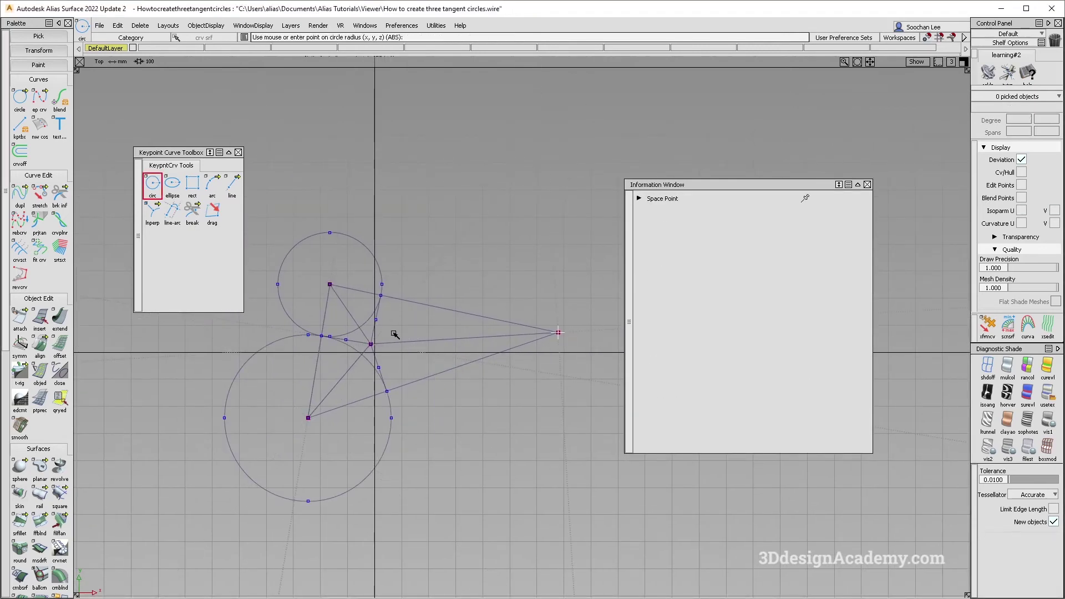
click(395, 301)
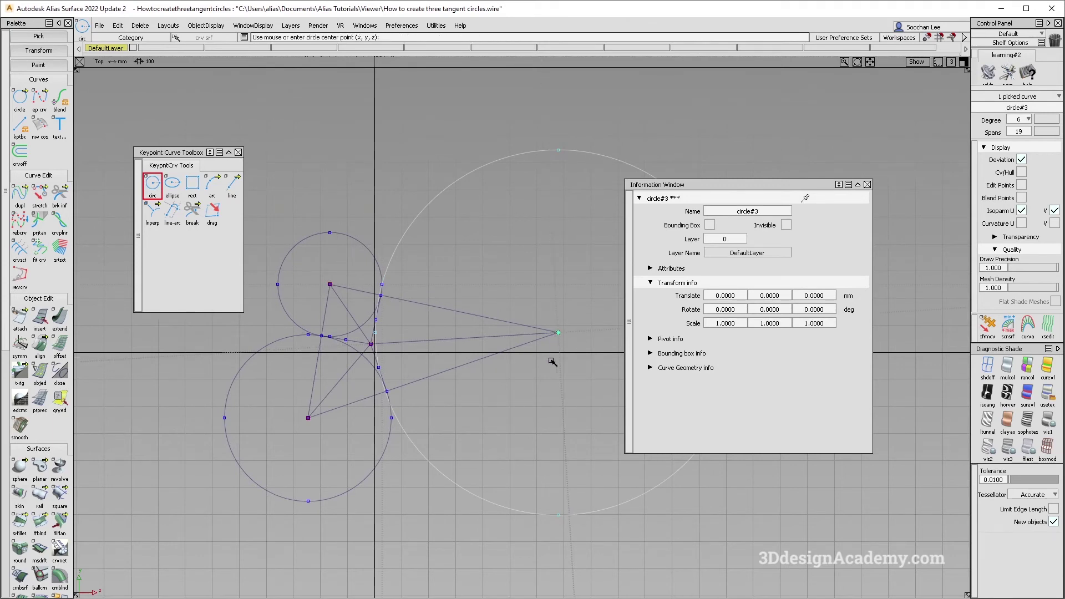
ctrl+shift+drag(509, 269, 509, 231)
ctrl+shift+drag(486, 183, 516, 207)
click(460, 190)
key(Delete)
key(Return)
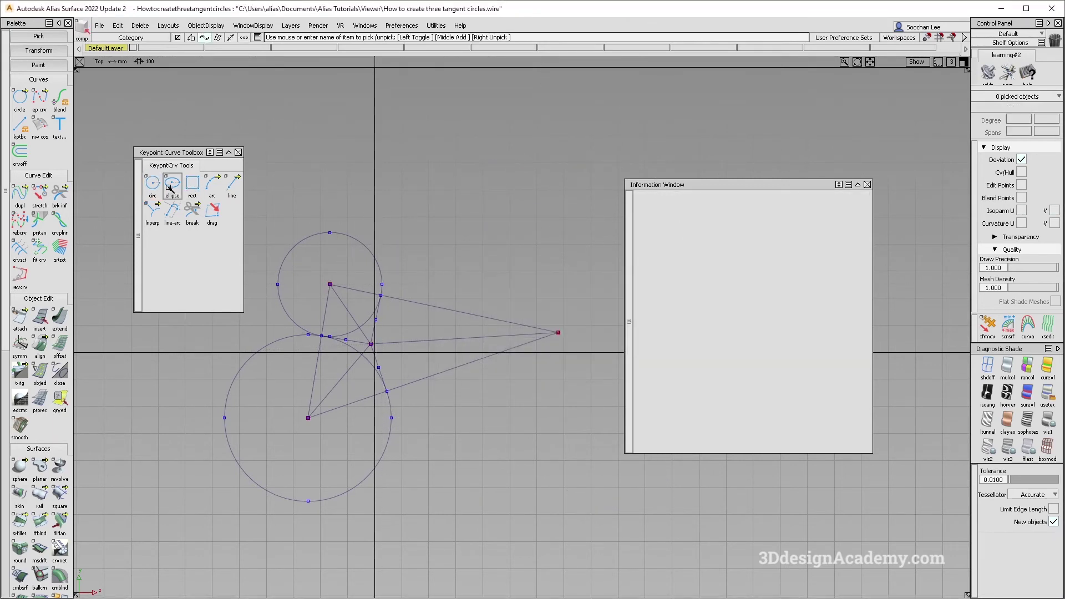
Draw a circle centered on the triangle's right corner through the perpendicular's foot on the upper side.
click(558, 332)
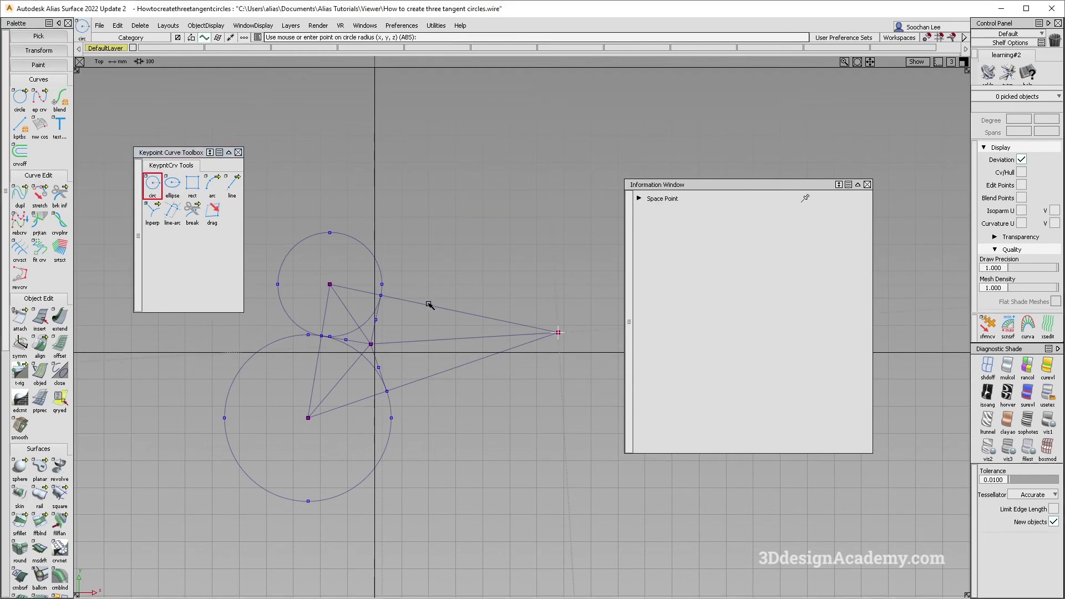
click(386, 296)
alt+shift+click(391, 392)
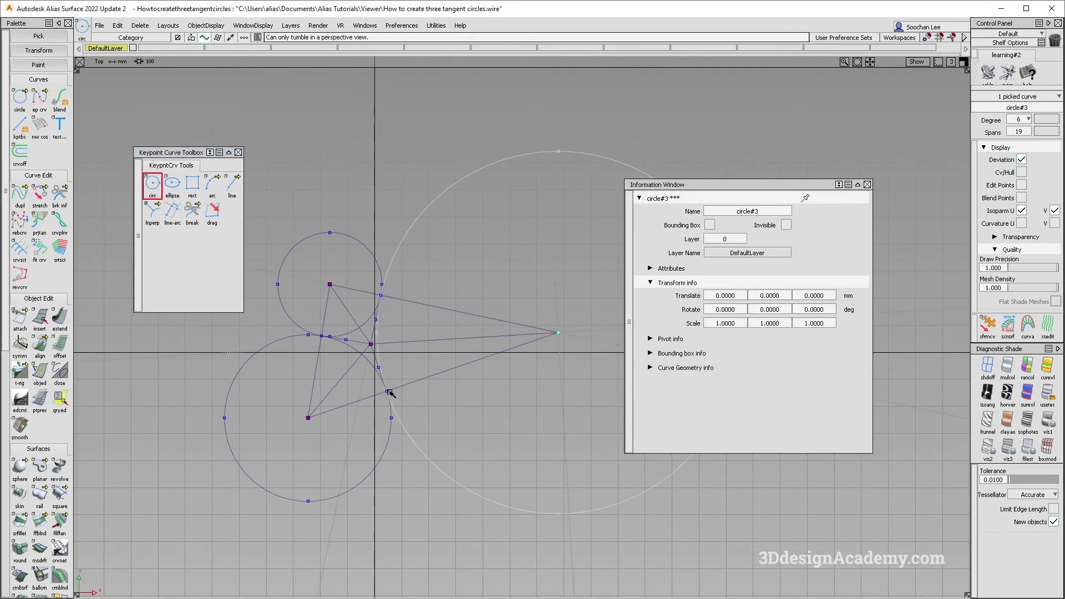
mouse_move(390, 392)
alt+shift+right_down()
mouse_move(525, 348)
mouse_move(391, 352)
mouse_move(404, 330)
mouse_move(382, 335)
mouse_move(385, 344)
mouse_move(455, 327)
mouse_move(350, 291)
alt+shift+right_up()
alt+shift+middle_drag(350, 291, 411, 425)
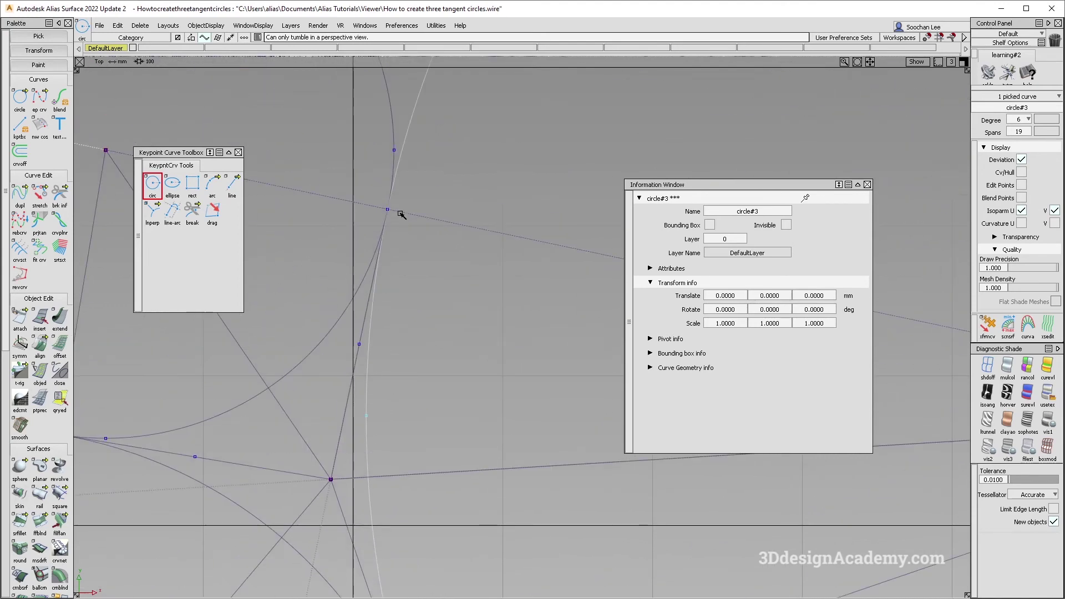
alt+shift+middle_drag(345, 422, 409, 235)
alt+shift+right_drag(409, 236, 428, 381)
ctrl+shift+drag(428, 381, 423, 335)
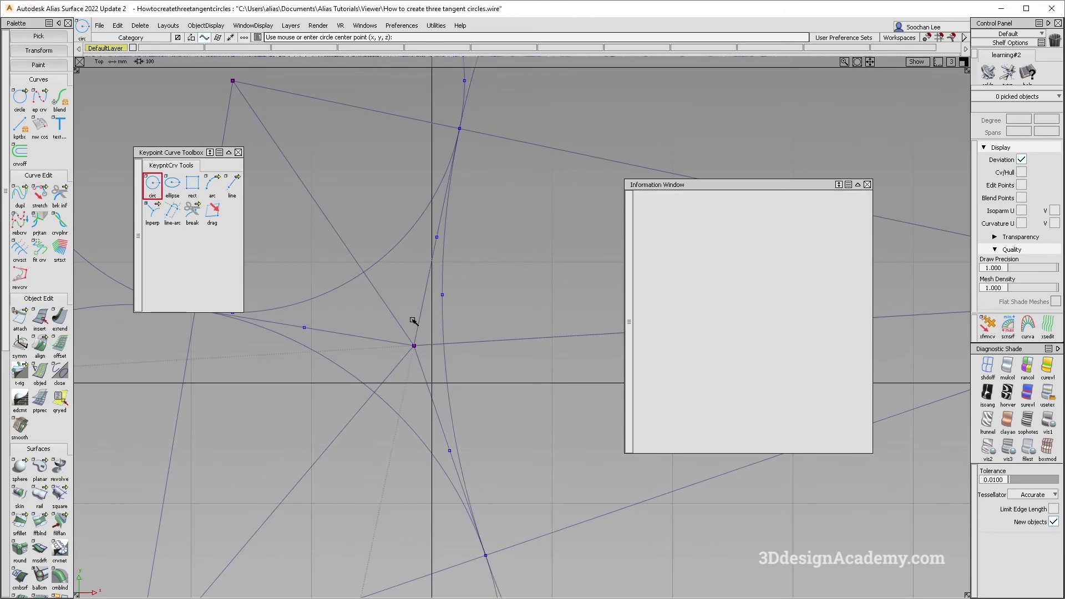
Draw a circle centered on the bisectors' intersection through the perpendicular's foot on the upper side, and inspect its tangency at the left side.
ctrl+click(412, 320)
alt+shift+middle_drag(469, 175, 462, 250)
ctrl+click(460, 222)
alt+shift+middle_drag(266, 447, 390, 343)
alt+shift+click(321, 309)
alt+shift+right_drag(321, 309, 482, 284)
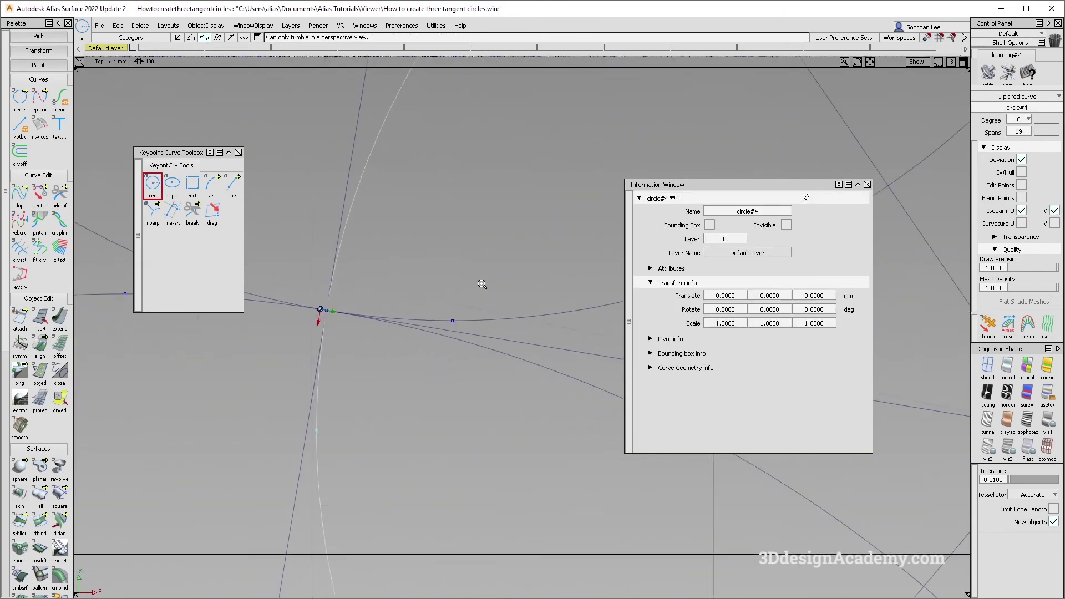
Clear the current selection and delete all construction guidelines from the three-circle drawing.
alt+shift+right_drag(401, 292, 300, 412)
mouse_move(300, 411)
alt+shift+middle_down()
mouse_move(359, 449)
mouse_move(497, 445)
alt+shift+middle_up()
ctrl+shift+drag(495, 504, 494, 410)
alt+shift+right_drag(497, 460, 435, 458)
ctrl+shift+drag(456, 487, 413, 283)
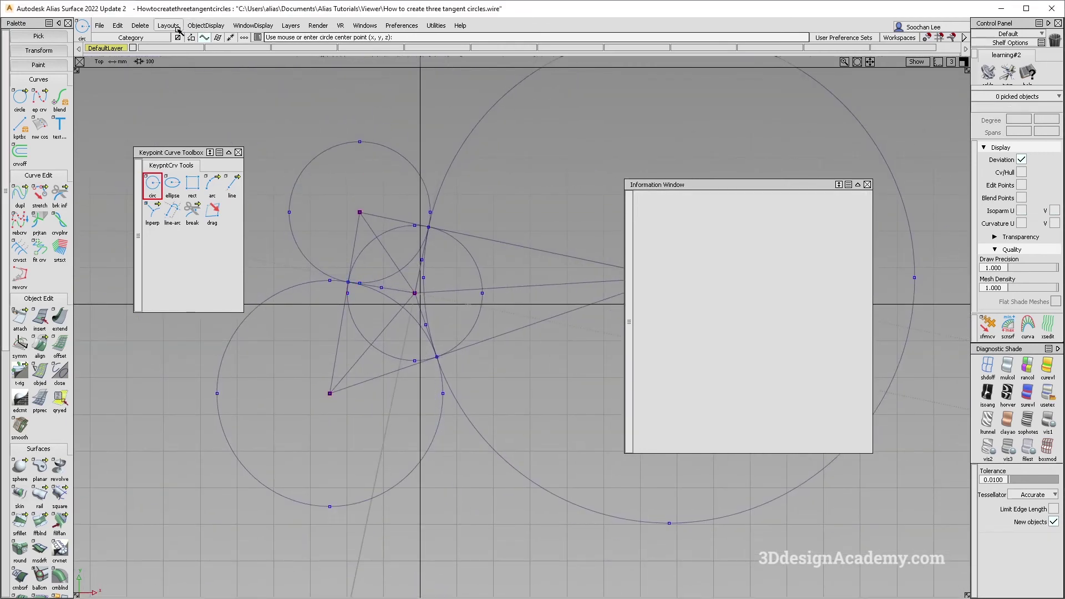
click(140, 25)
click(183, 88)
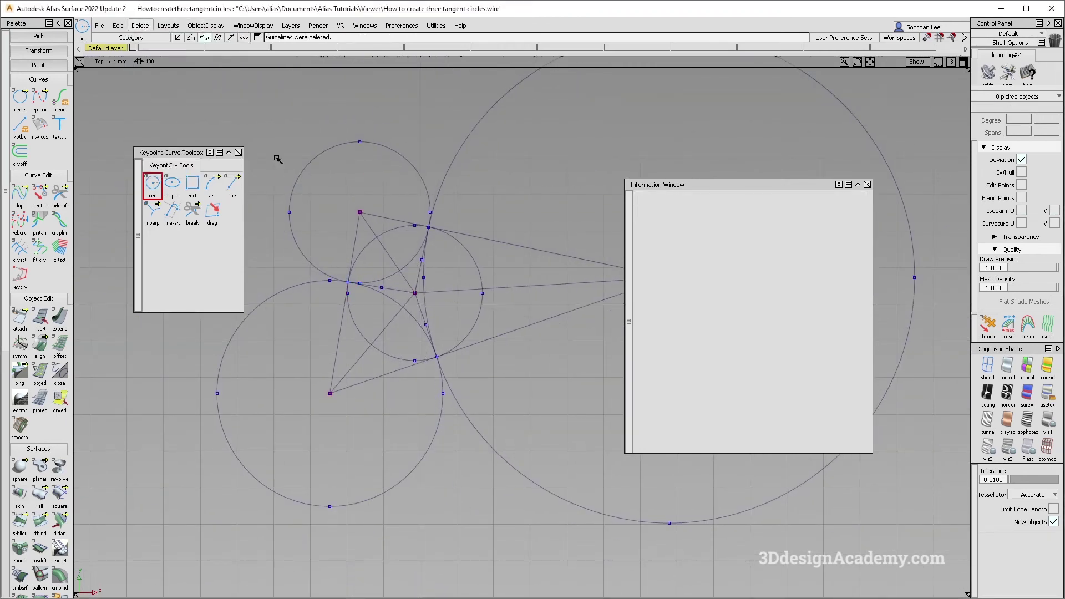
Close the Information Window and move the Keypoint Curve Toolbox farther away from the circles.
alt+shift+right_drag(478, 433, 404, 434)
alt+shift+middle_drag(404, 434, 364, 444)
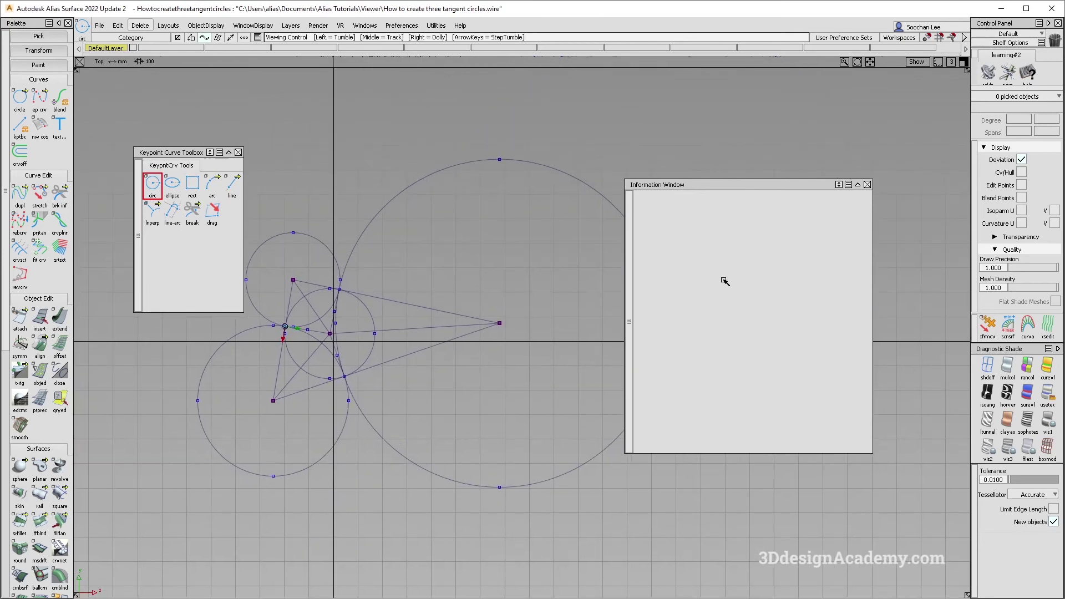
click(868, 185)
drag(215, 156, 165, 132)
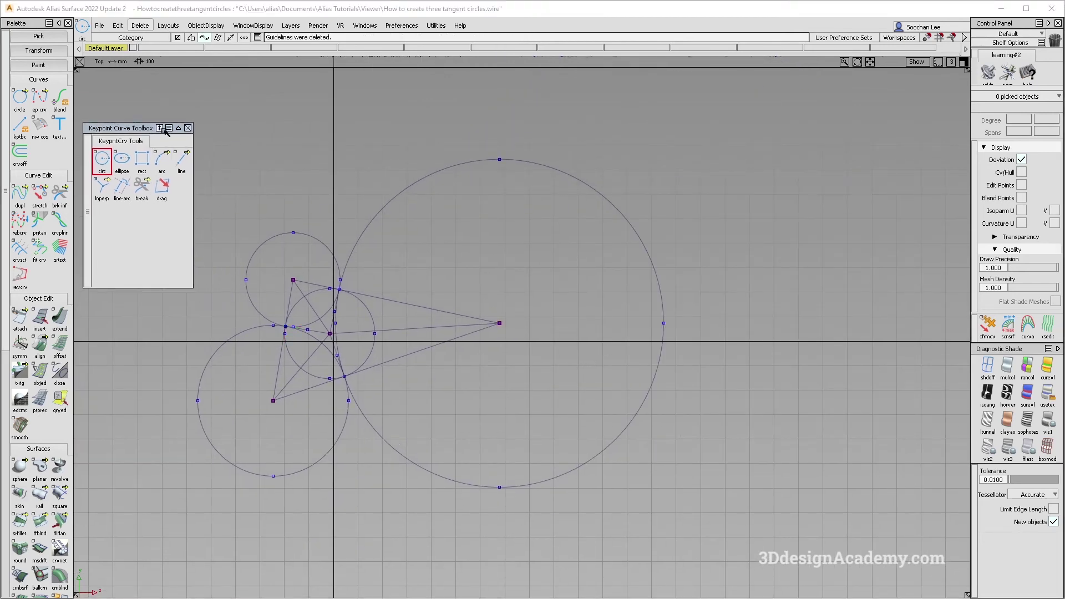
alt+shift+middle_drag(381, 289, 396, 301)
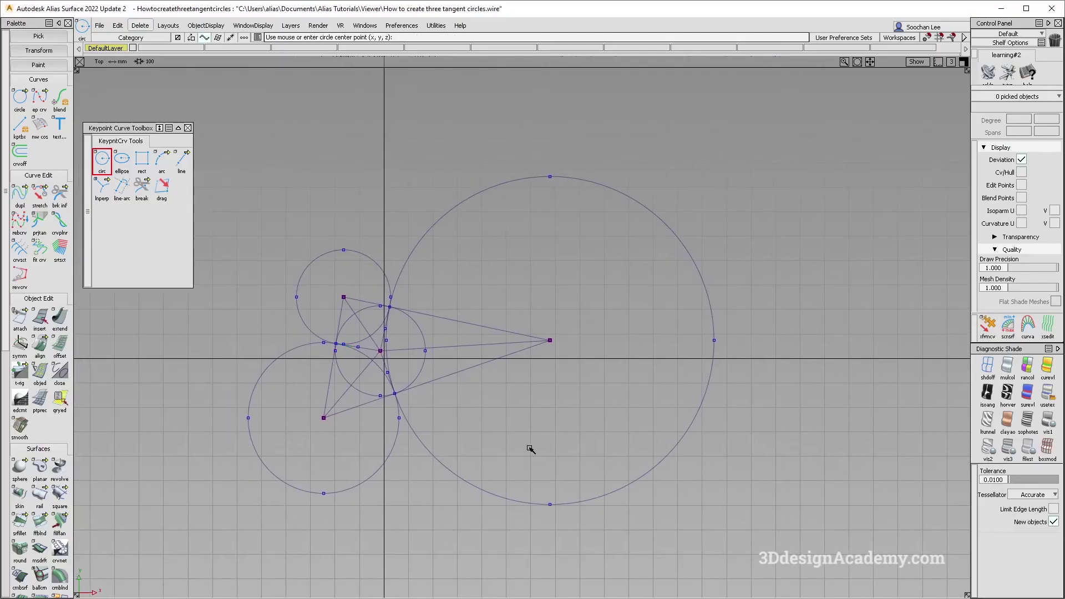
alt+shift+middle_drag(530, 449, 547, 438)
alt+shift+middle_drag(489, 386, 495, 383)
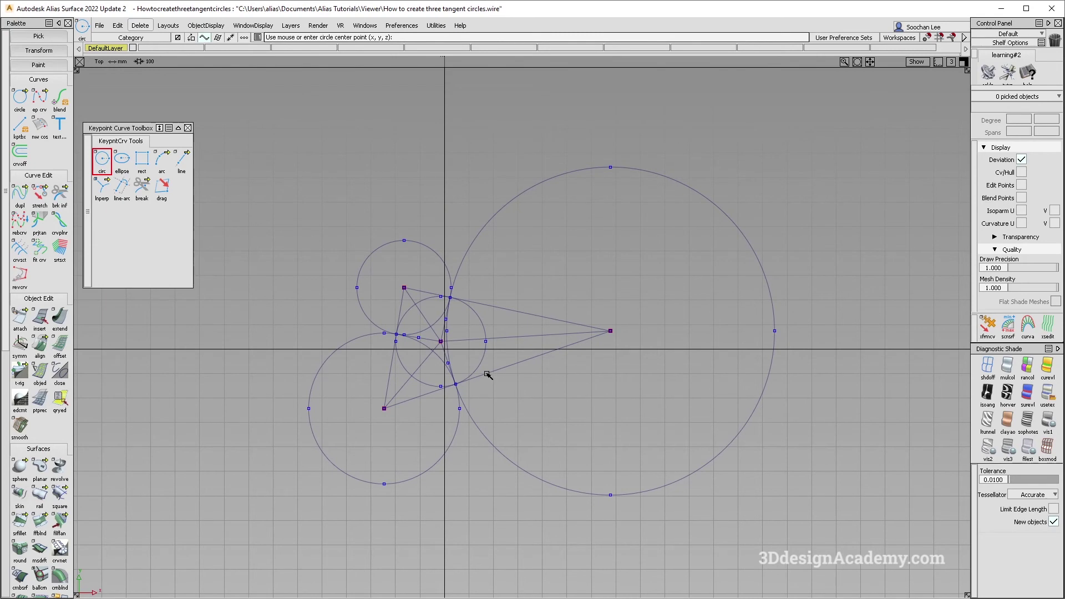
alt+shift+middle_drag(480, 384, 464, 370)
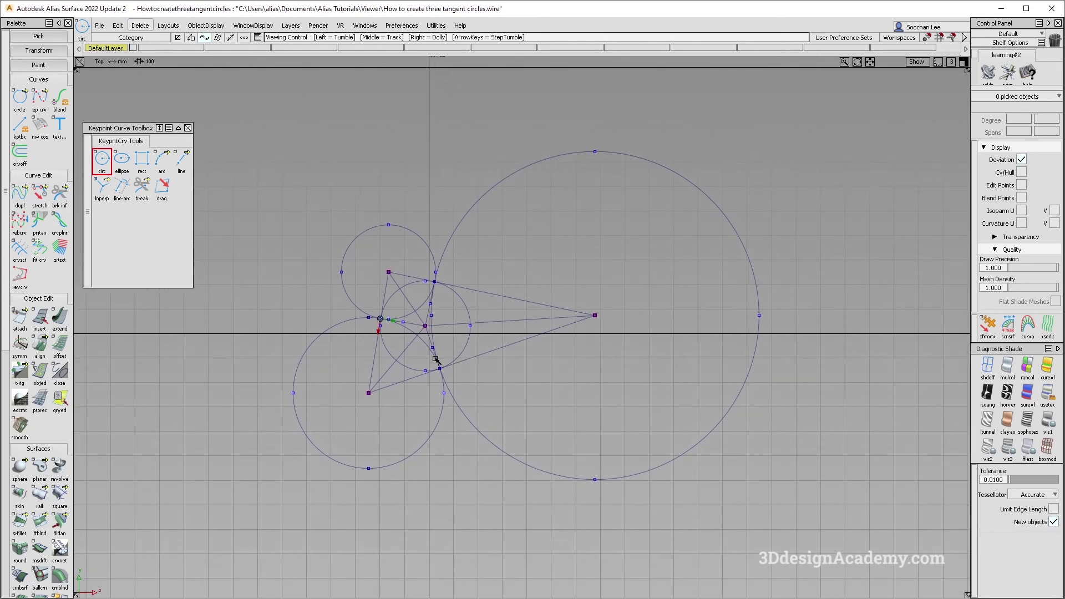
alt+shift+right_drag(434, 360, 481, 362)
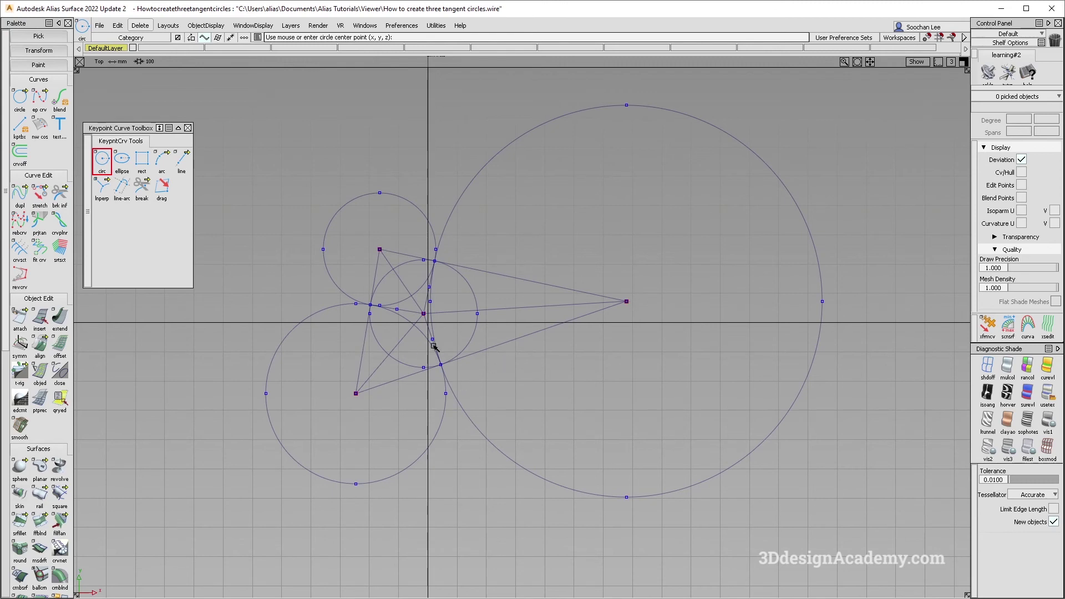
alt+shift+middle_drag(464, 319, 450, 339)
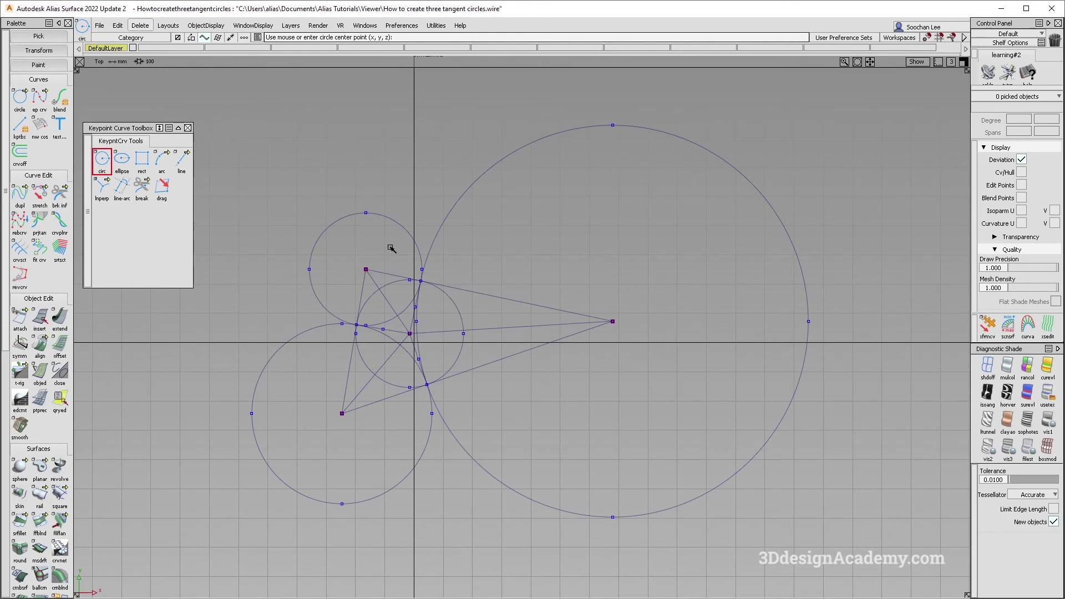
alt+shift+middle_drag(509, 440, 505, 460)
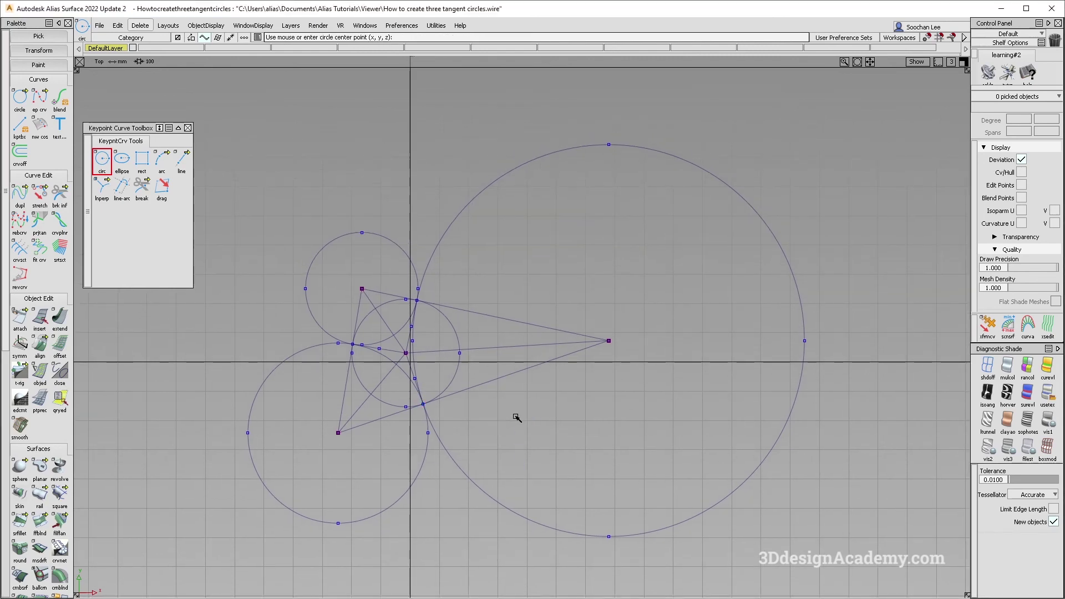